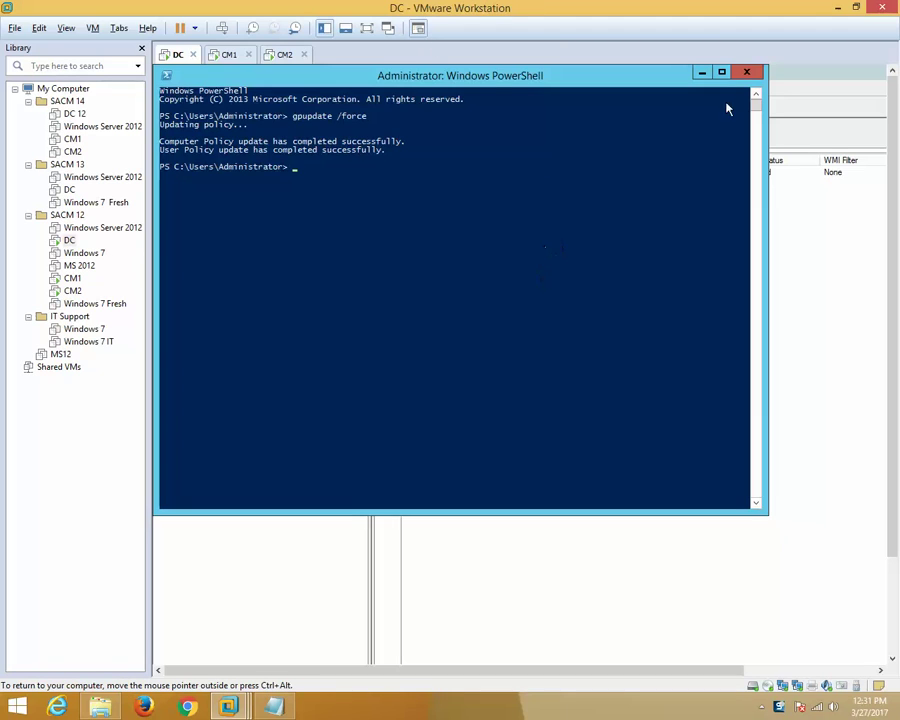
# Step: Show the DC virtual machine full screen with PowerShell minimized, and display the Group Policy Modeling node
pyautogui.hotkey('ctrl', 'alt', 'Return')
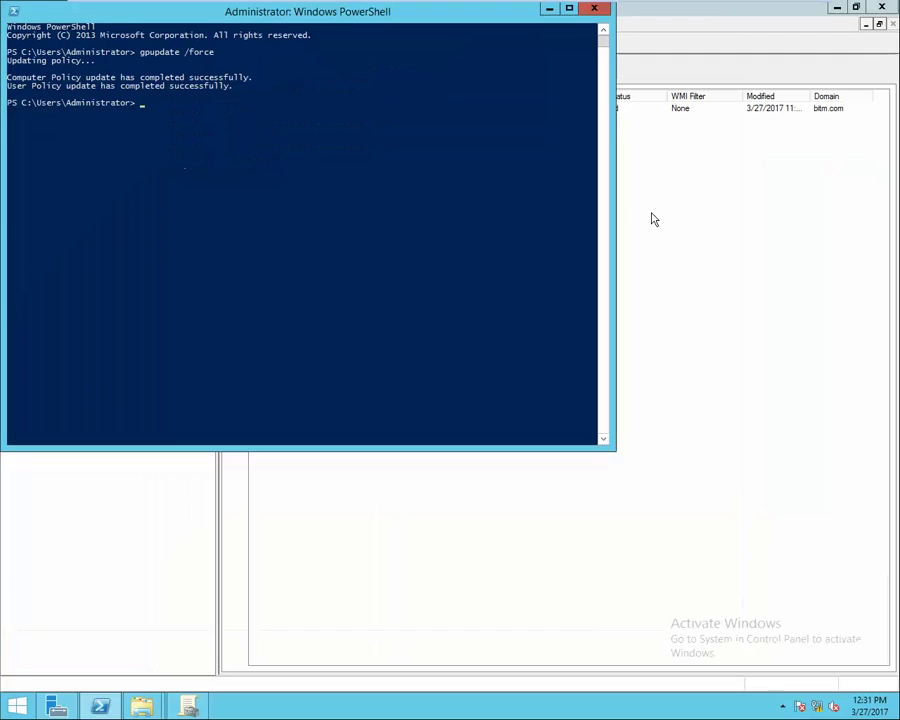
pyautogui.click(549, 8)
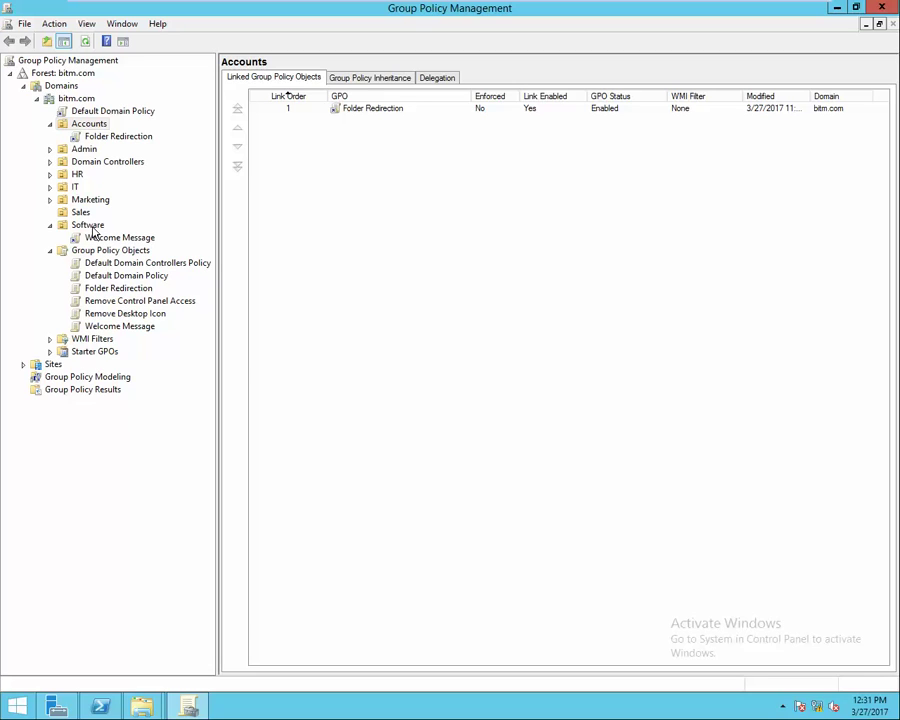
pyautogui.click(98, 378)
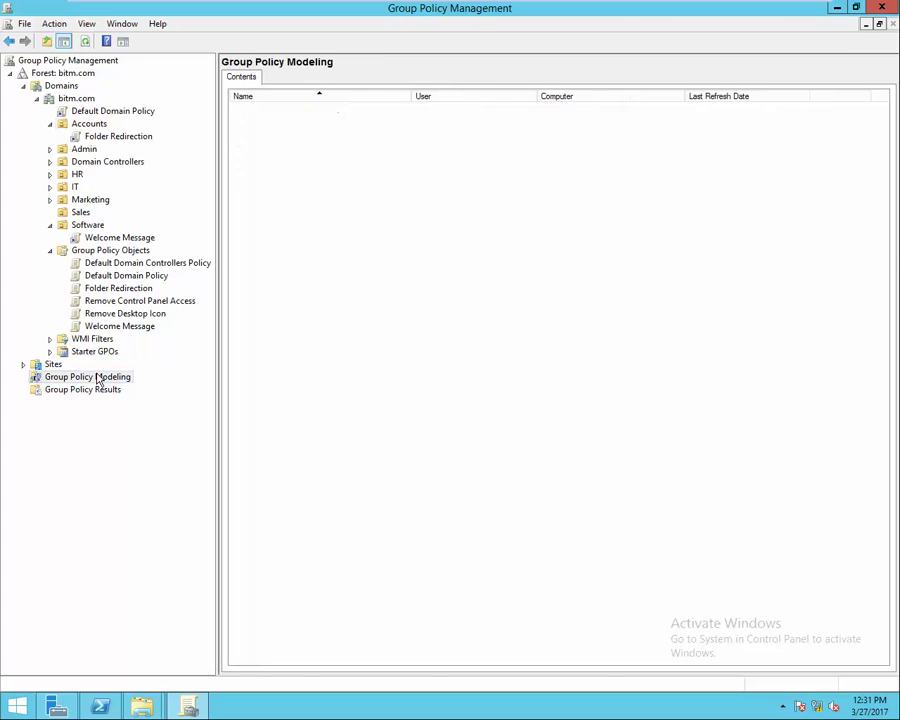
pyautogui.rightClick(98, 378)
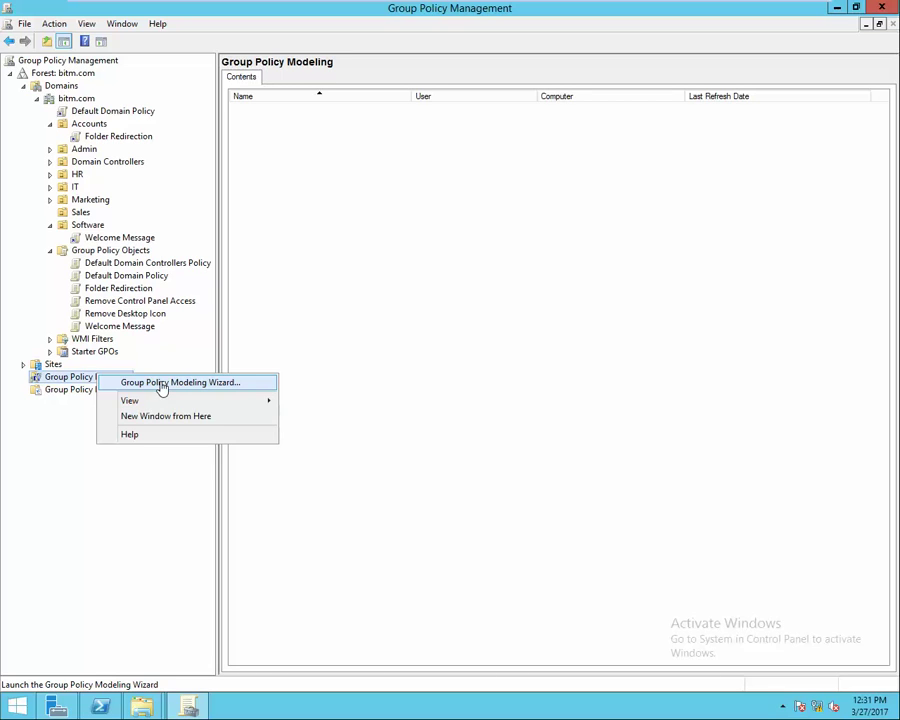
pyautogui.click(329, 333)
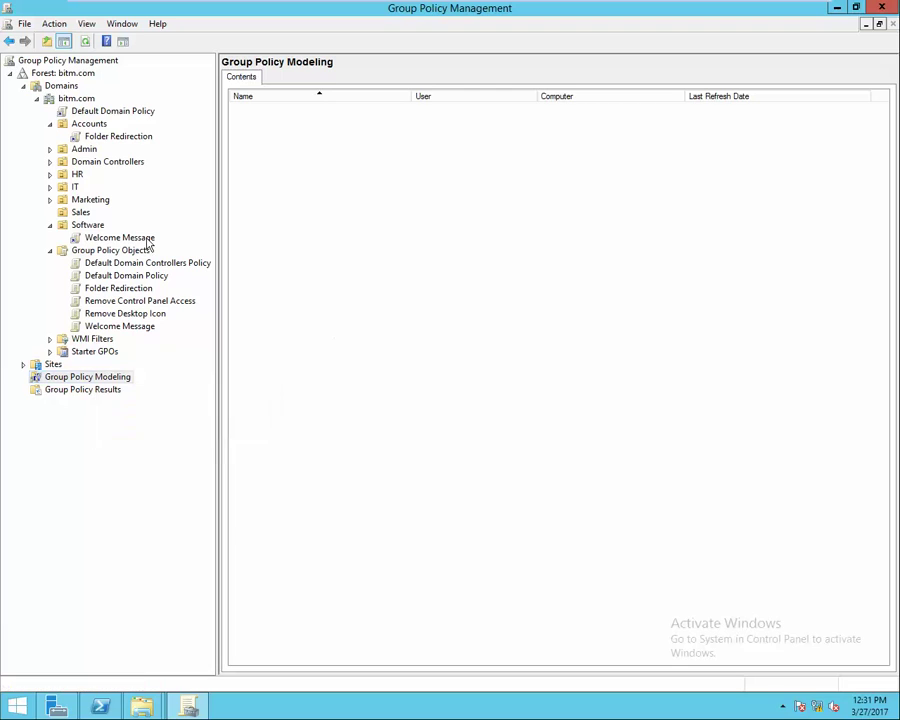
# Step: Expand the HR, IT and Marketing organizational units under bitm.com to check their linked policies
pyautogui.click(50, 175)
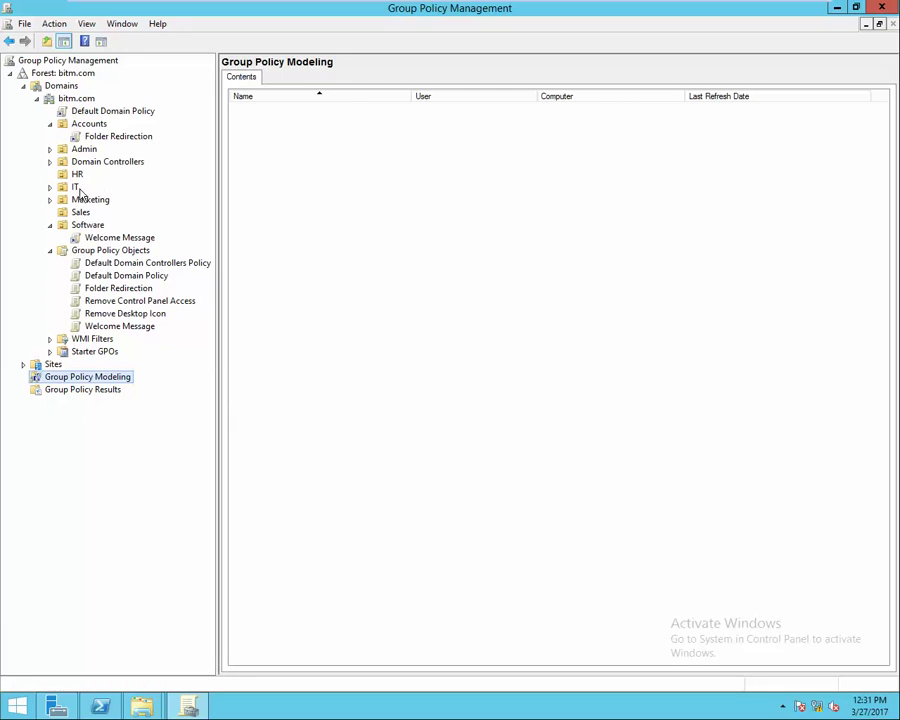
pyautogui.click(50, 188)
pyautogui.click(50, 200)
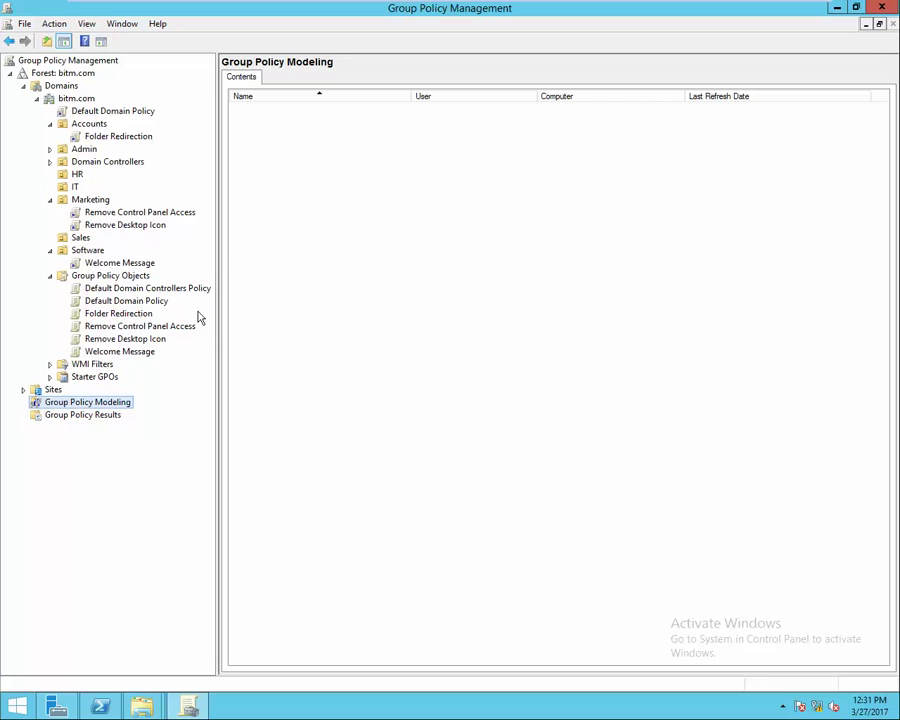
# Step: Start the Group Policy Modeling Wizard for the bitm.com domain, using any available domain controller
pyautogui.rightClick(127, 409)
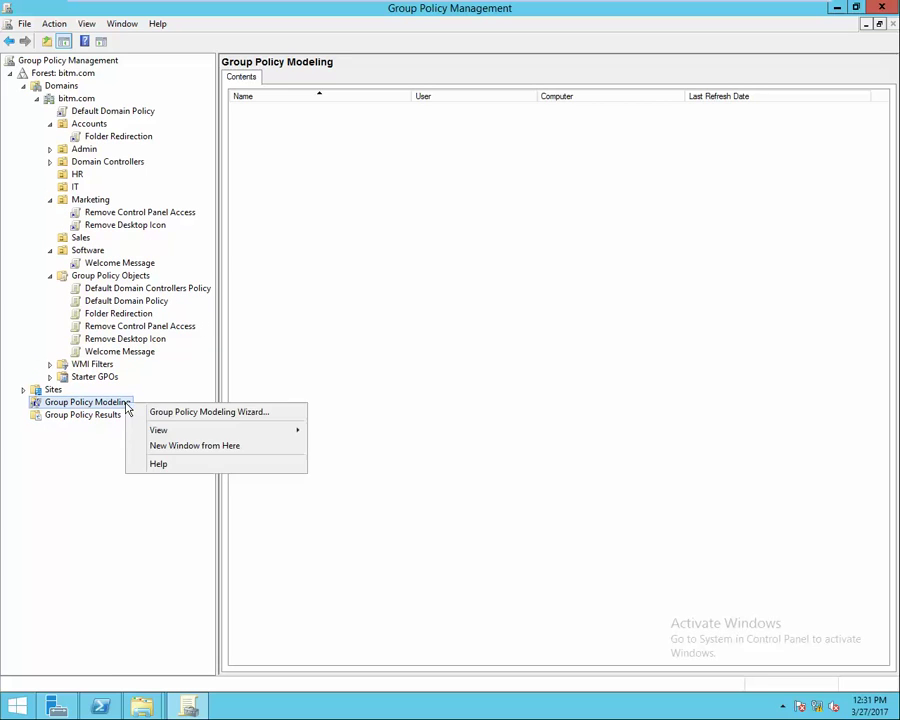
pyautogui.click(178, 413)
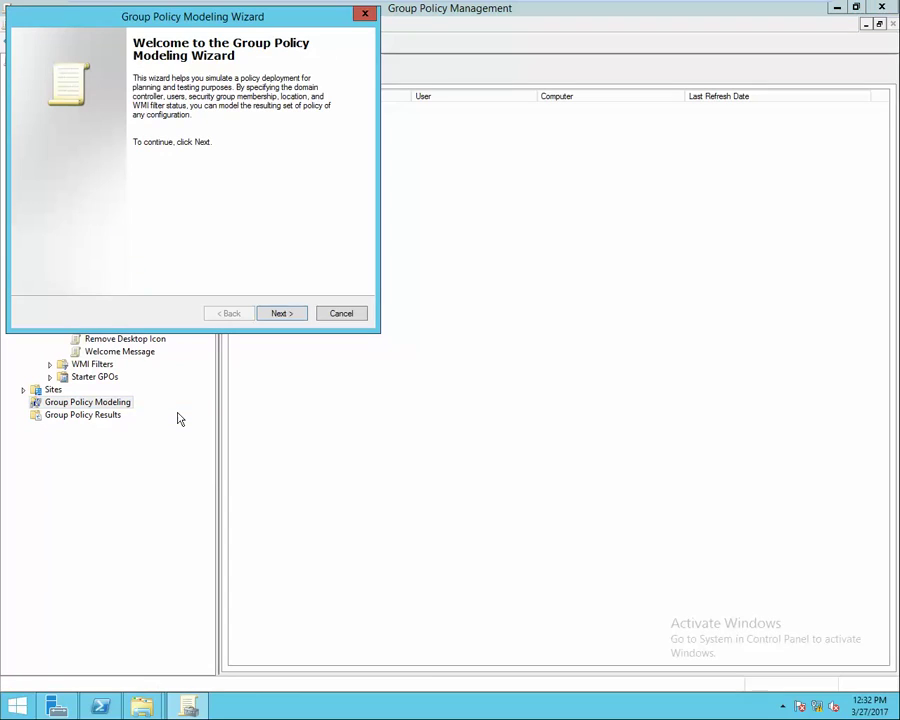
pyautogui.click(286, 316)
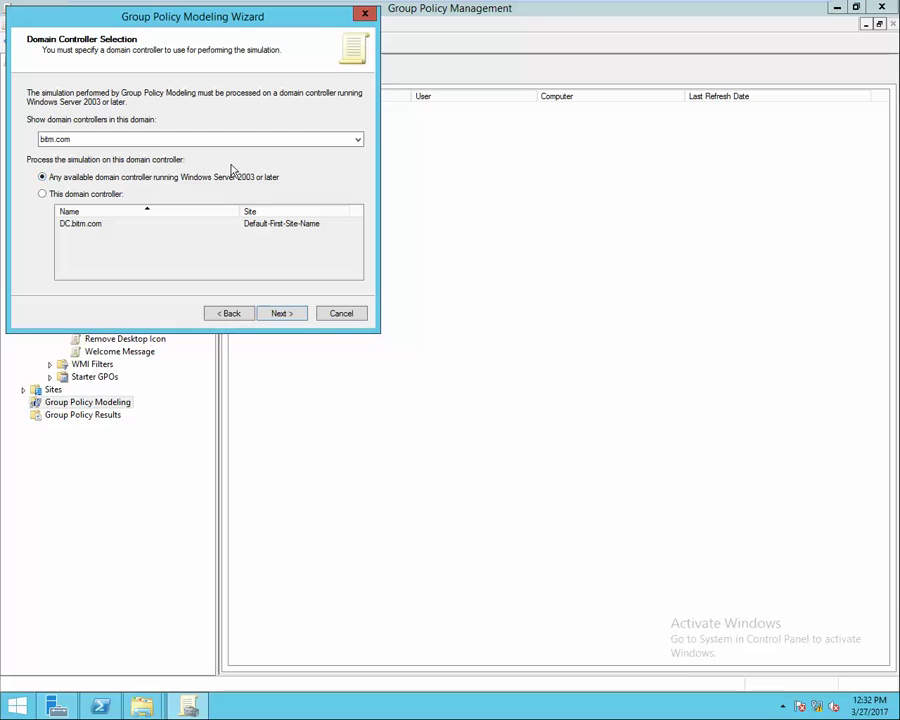
pyautogui.click(259, 141)
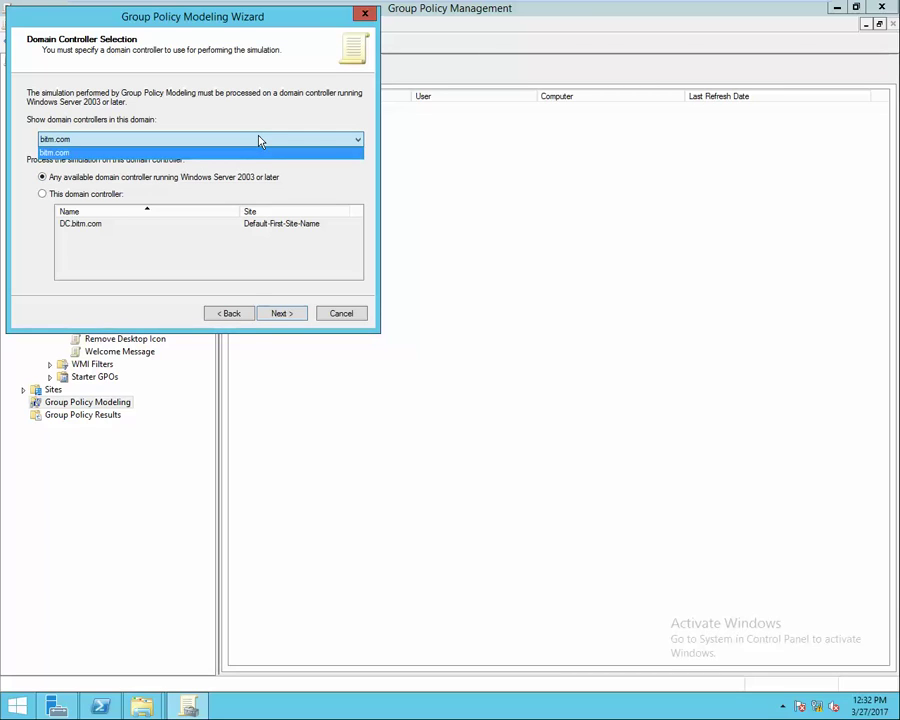
pyautogui.click(258, 152)
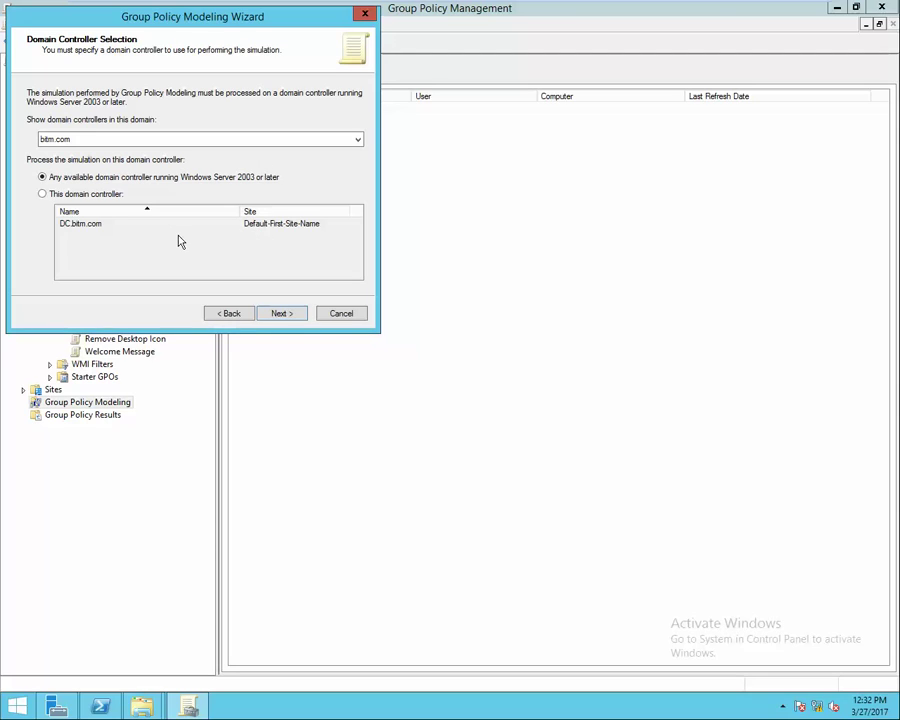
pyautogui.click(283, 314)
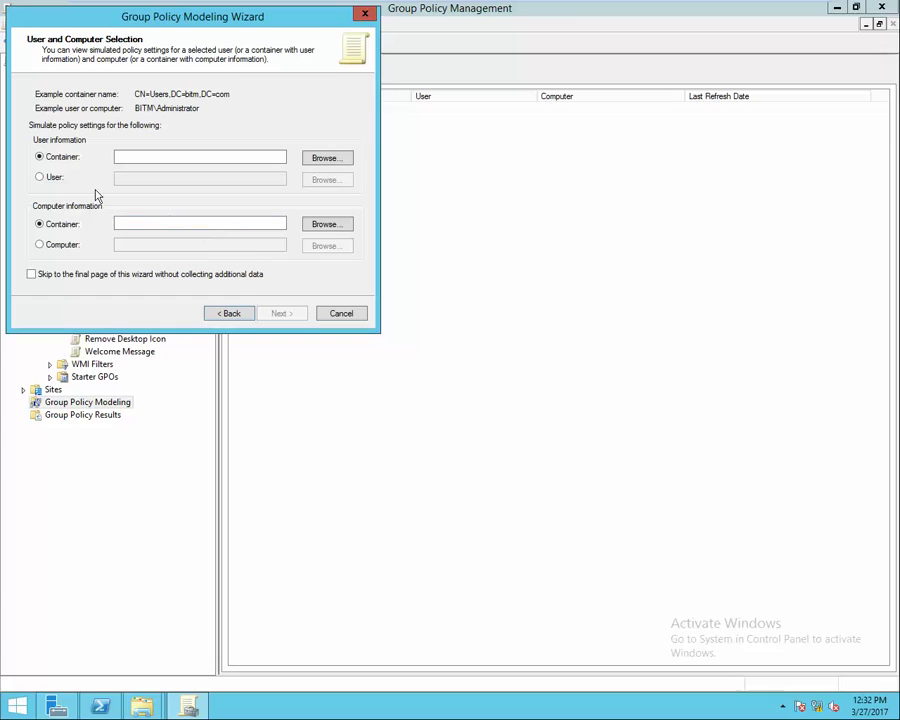
# Step: Choose the Software organizational unit in bitm as the user container, leaving the computer information empty
pyautogui.click(38, 180)
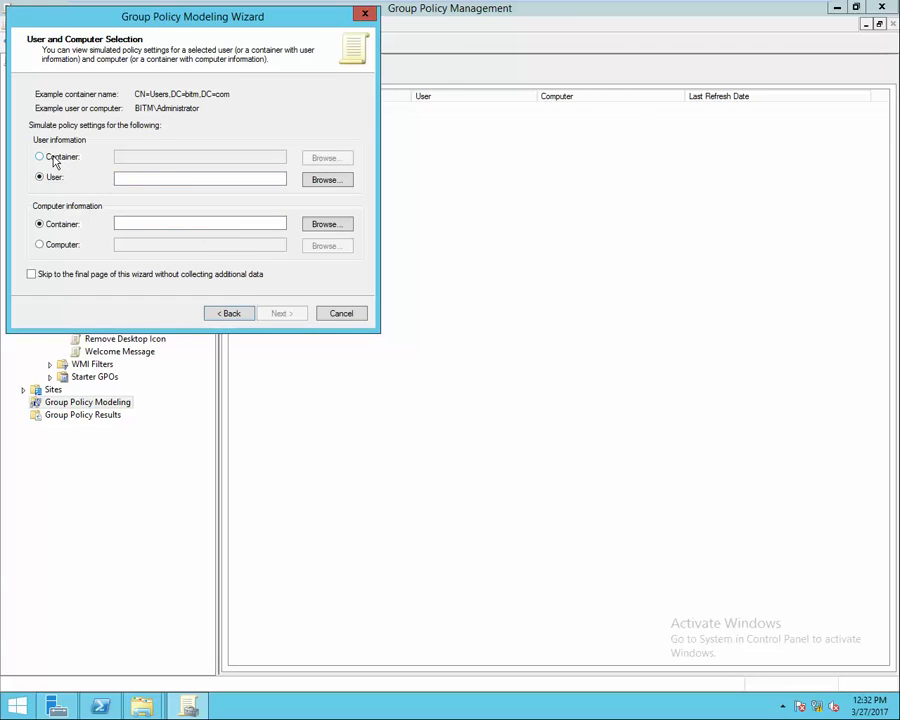
pyautogui.click(46, 160)
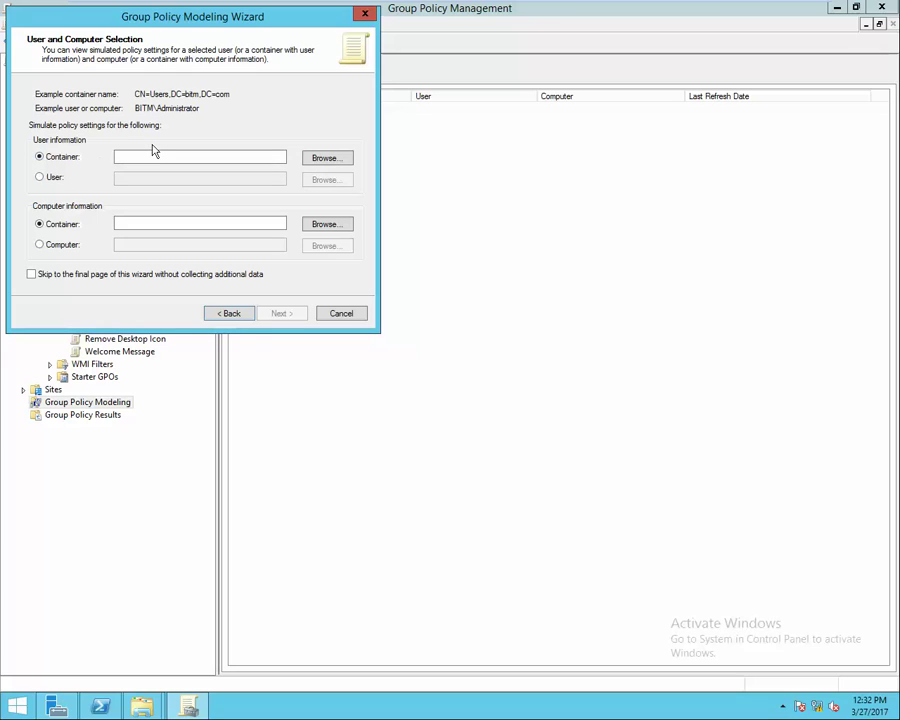
pyautogui.click(330, 160)
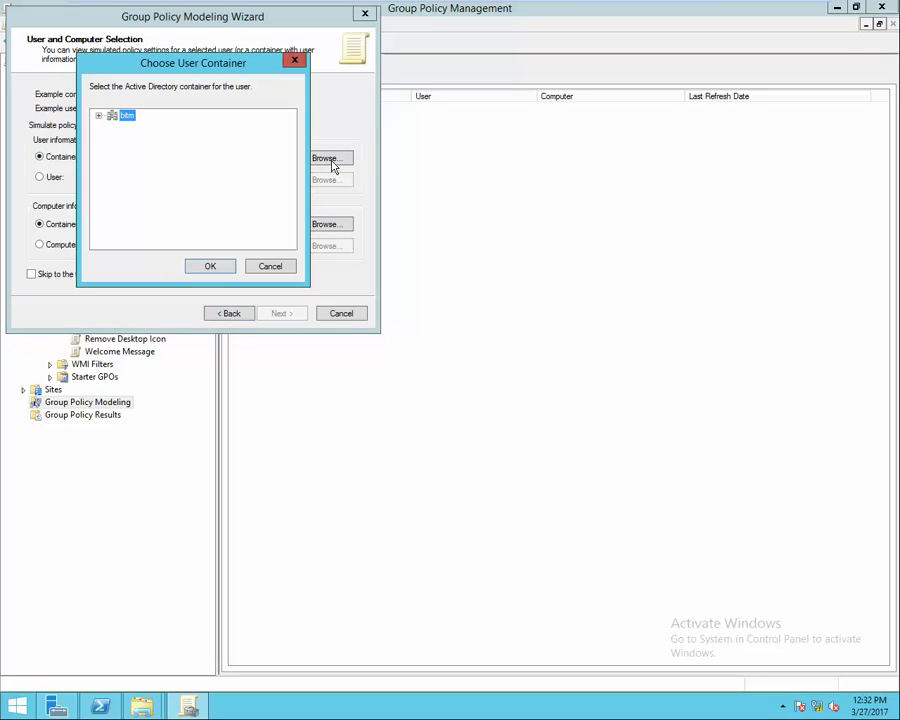
pyautogui.click(98, 117)
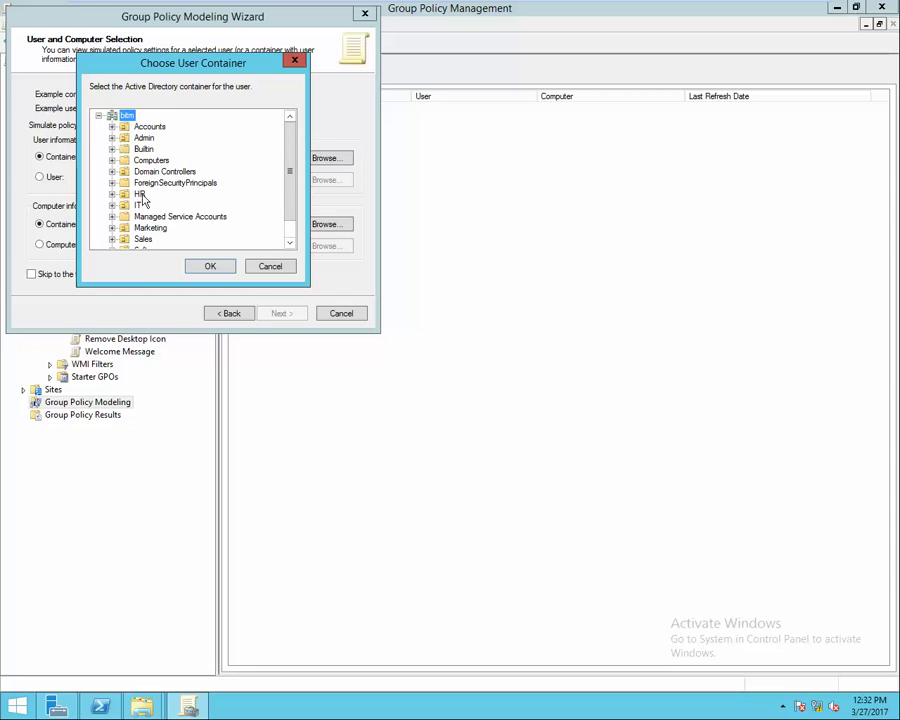
pyautogui.click(288, 246)
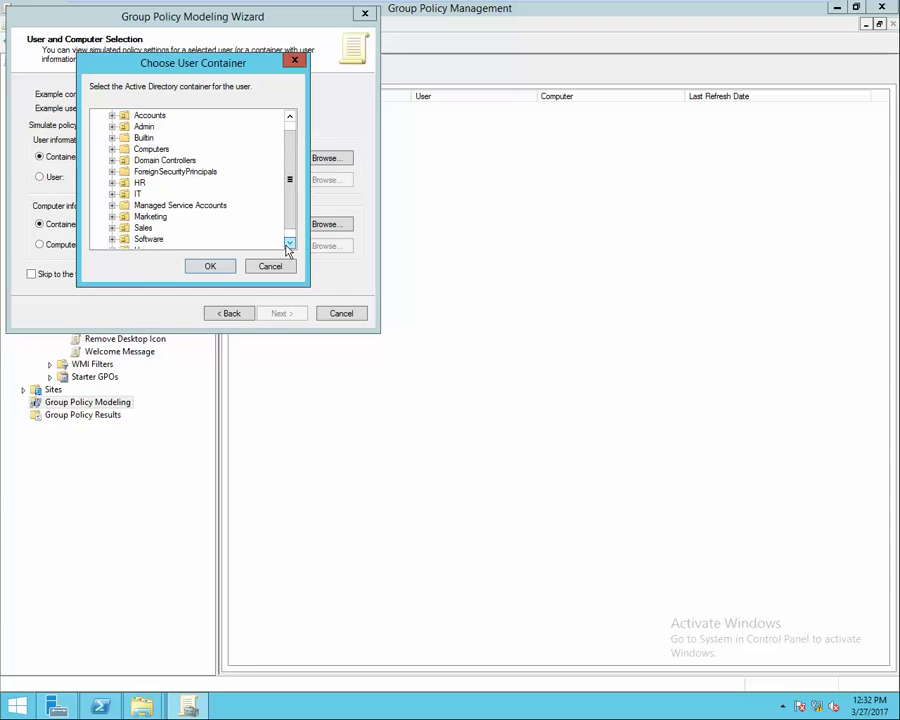
pyautogui.click(149, 240)
pyautogui.click(209, 266)
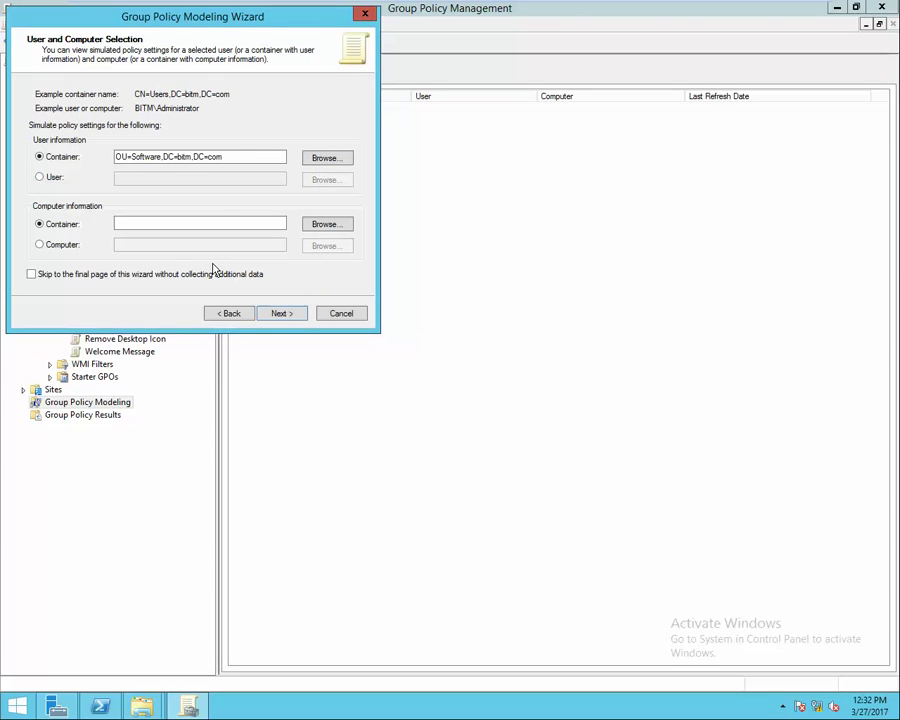
pyautogui.click(280, 315)
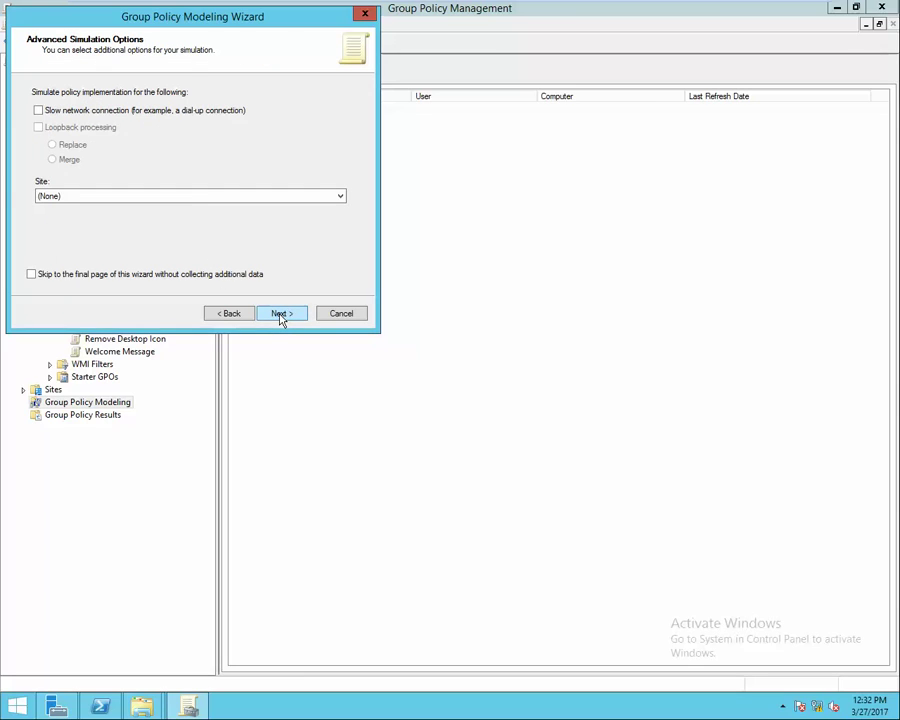
# Step: Set the simulation's site to Default-First-Site-Name in the advanced simulation options
pyautogui.click(200, 198)
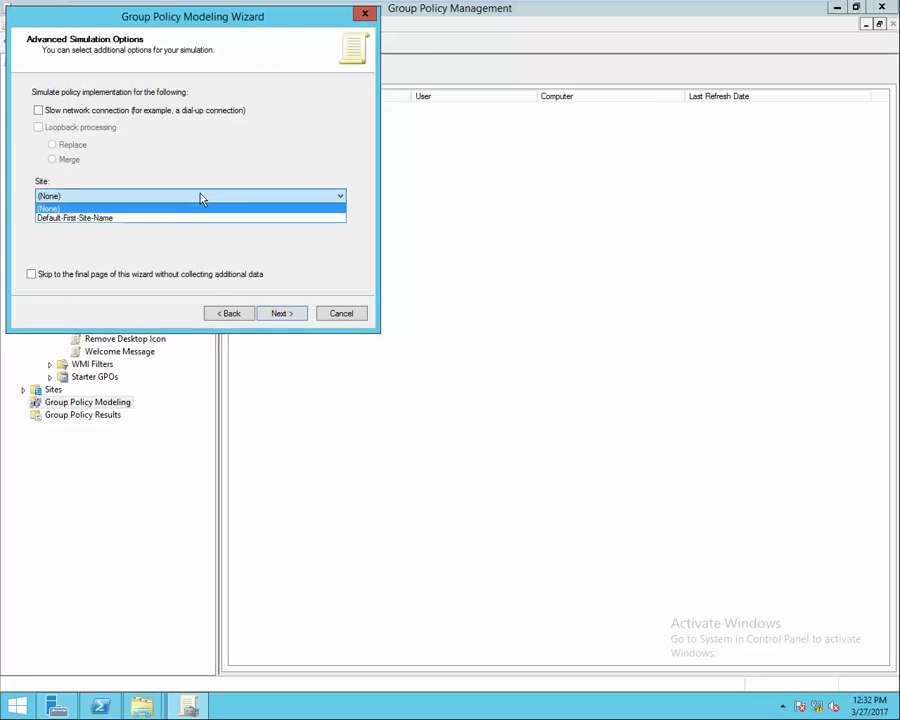
pyautogui.click(167, 218)
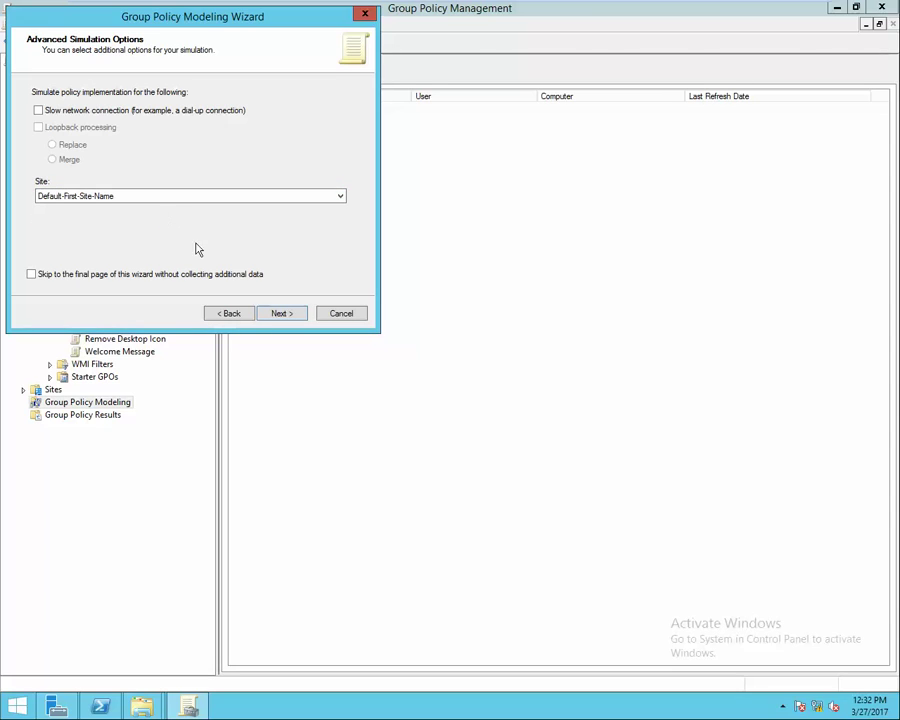
pyautogui.click(272, 316)
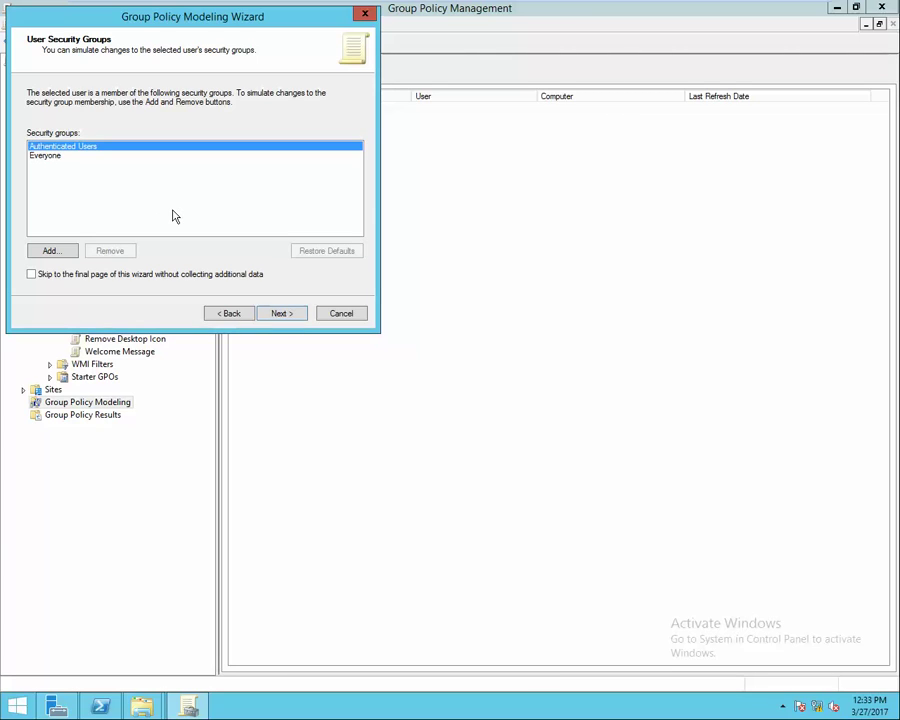
# Step: Accept the default user security groups and all linked WMI filters, and run the simulation to finish the wizard
pyautogui.click(281, 314)
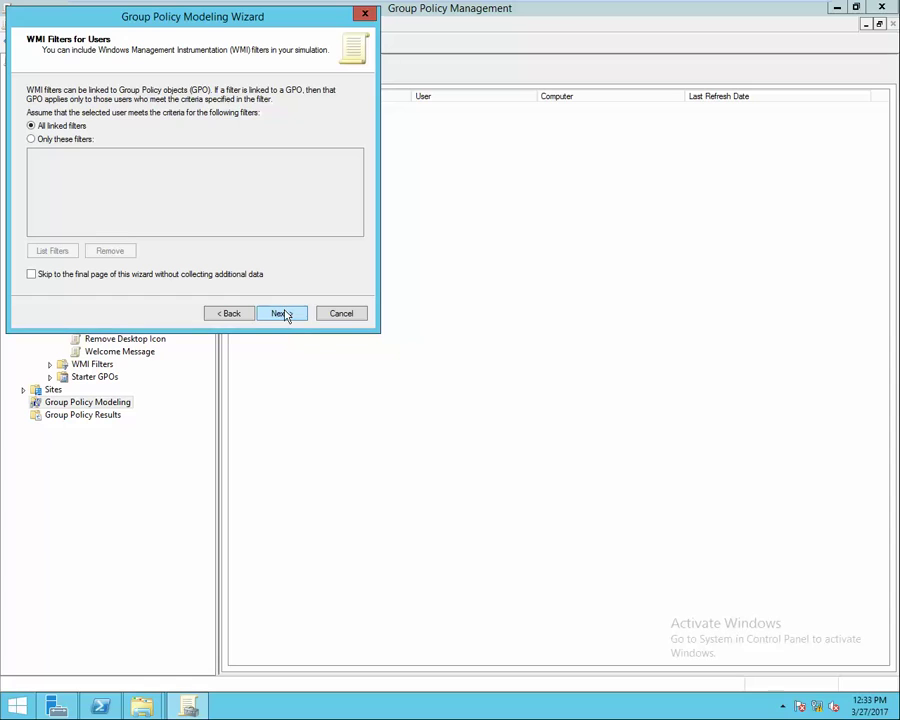
pyautogui.click(281, 314)
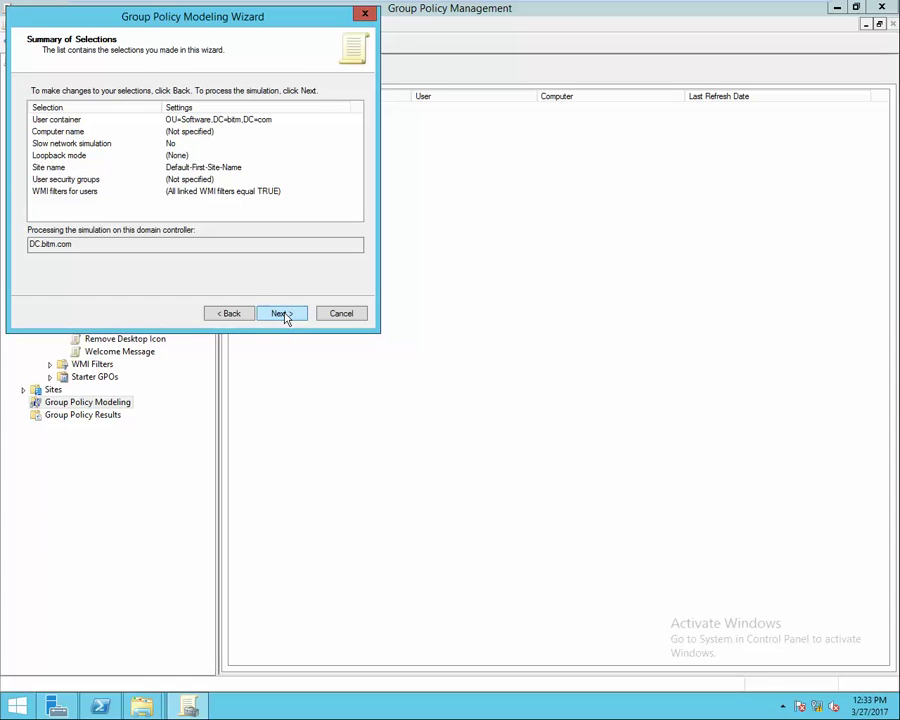
pyautogui.click(281, 314)
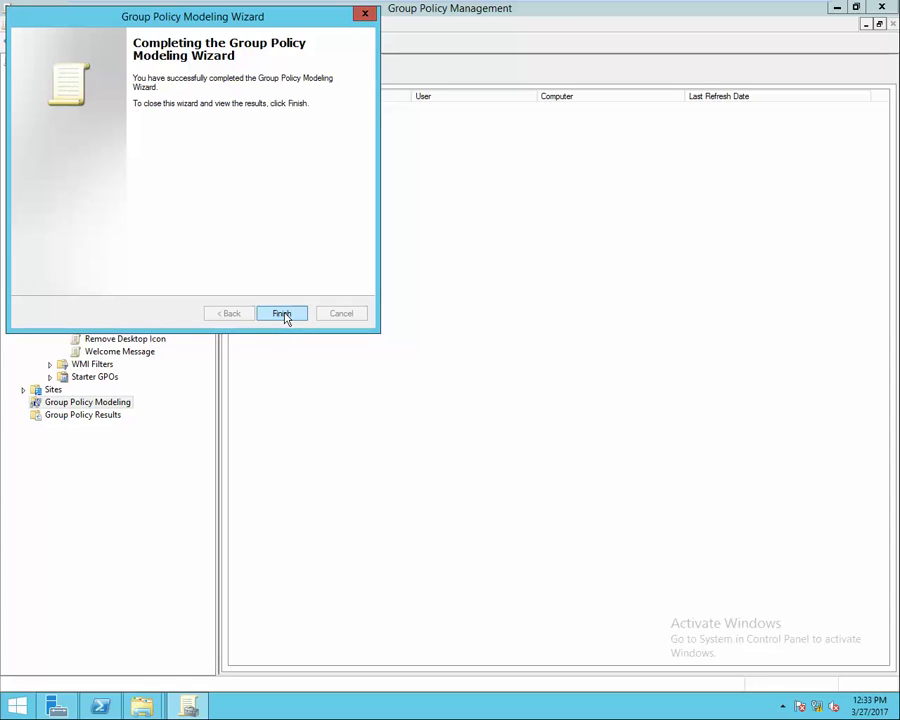
pyautogui.click(283, 314)
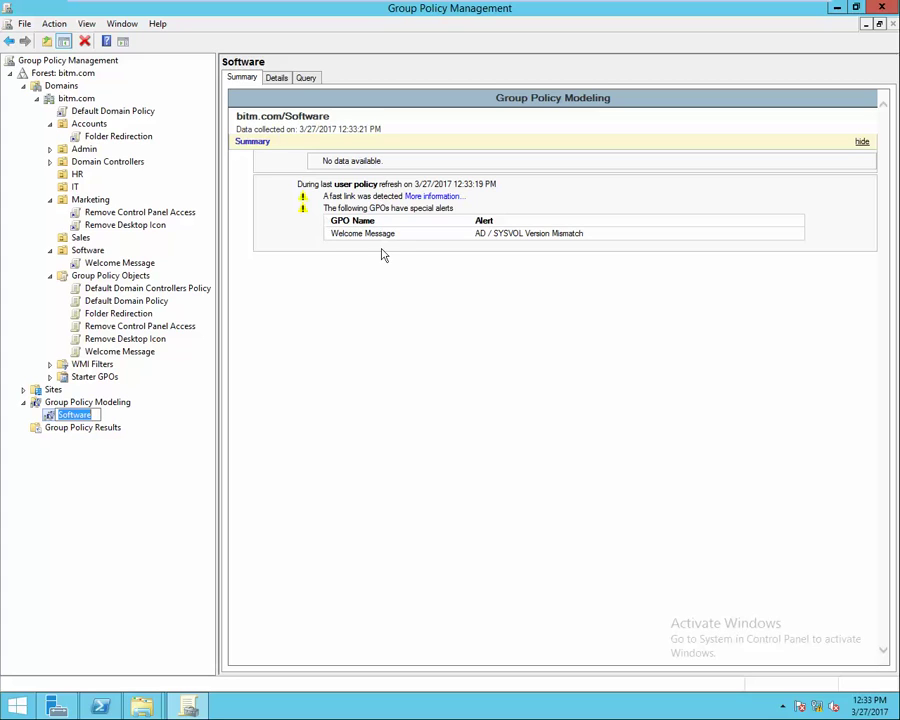
# Step: Examine the Software modeling report's summary, details and query, expanding the applied Welcome Message GPO and the logon script entries
pyautogui.click(277, 79)
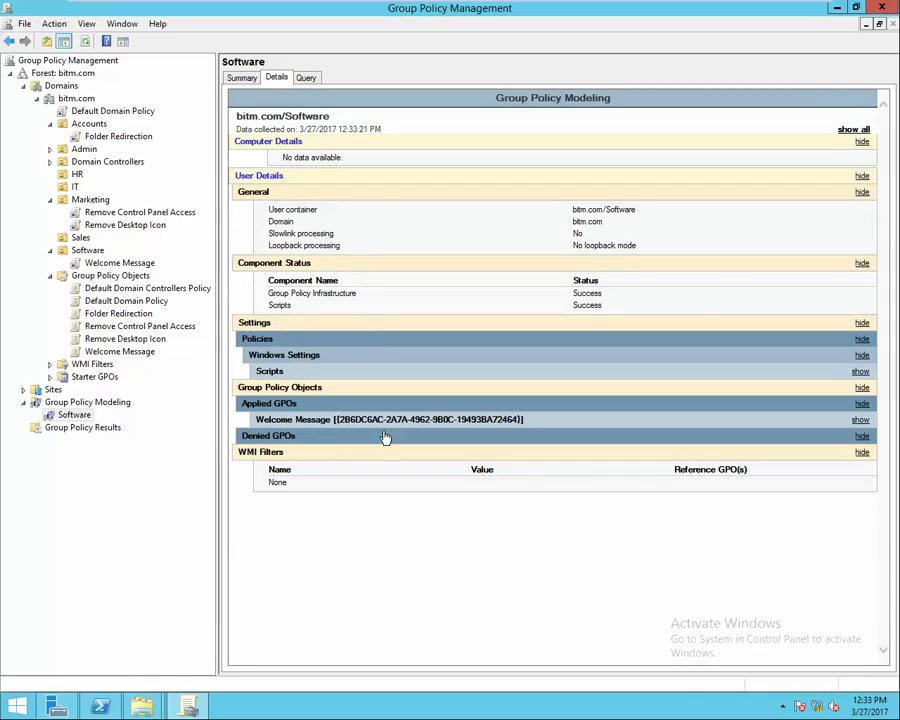
pyautogui.click(243, 79)
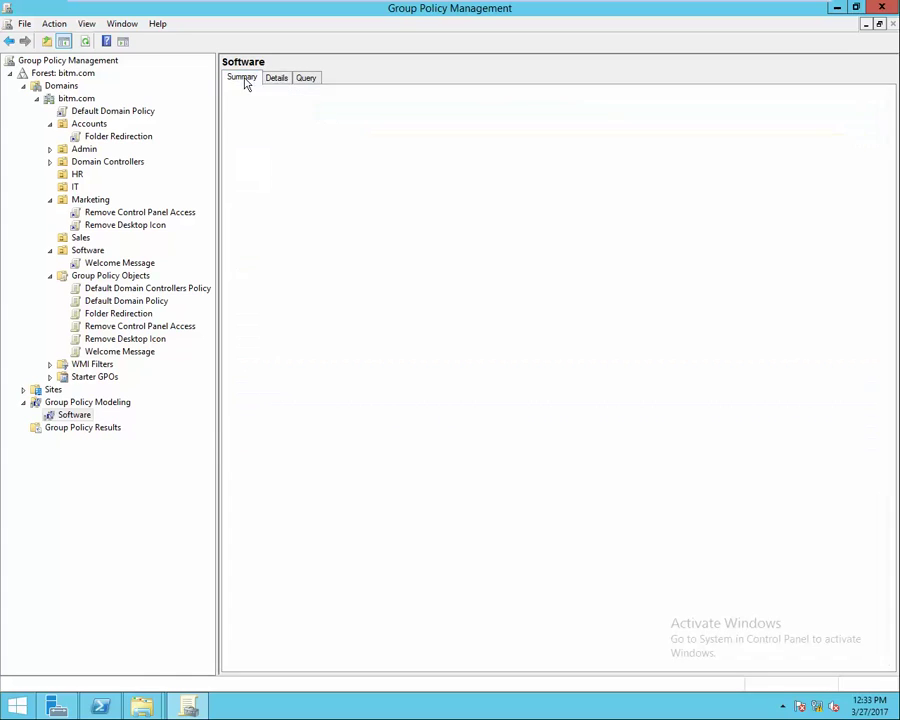
pyautogui.click(276, 80)
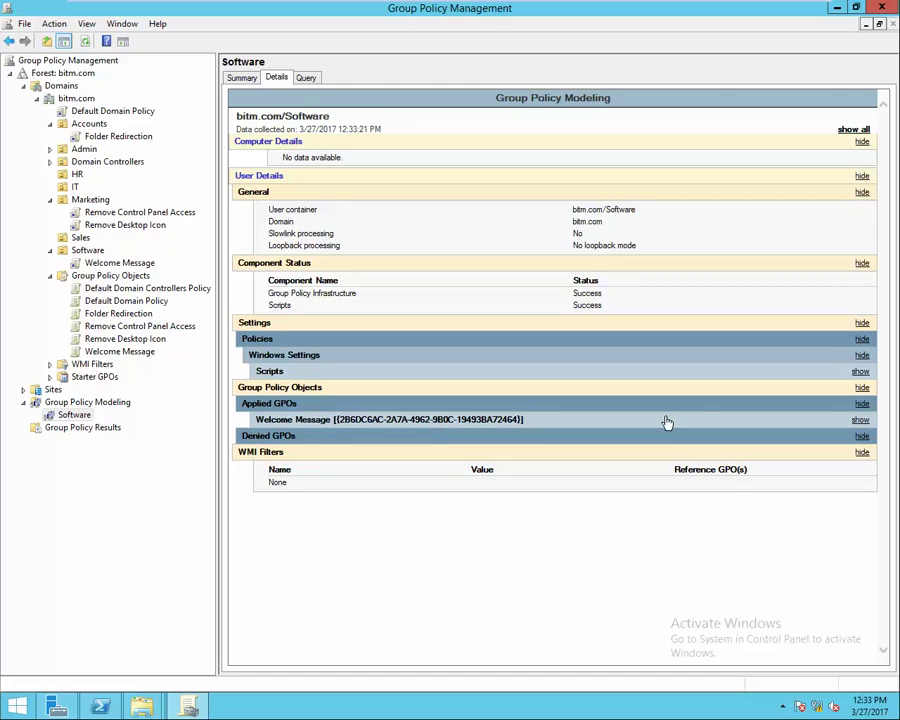
pyautogui.click(859, 421)
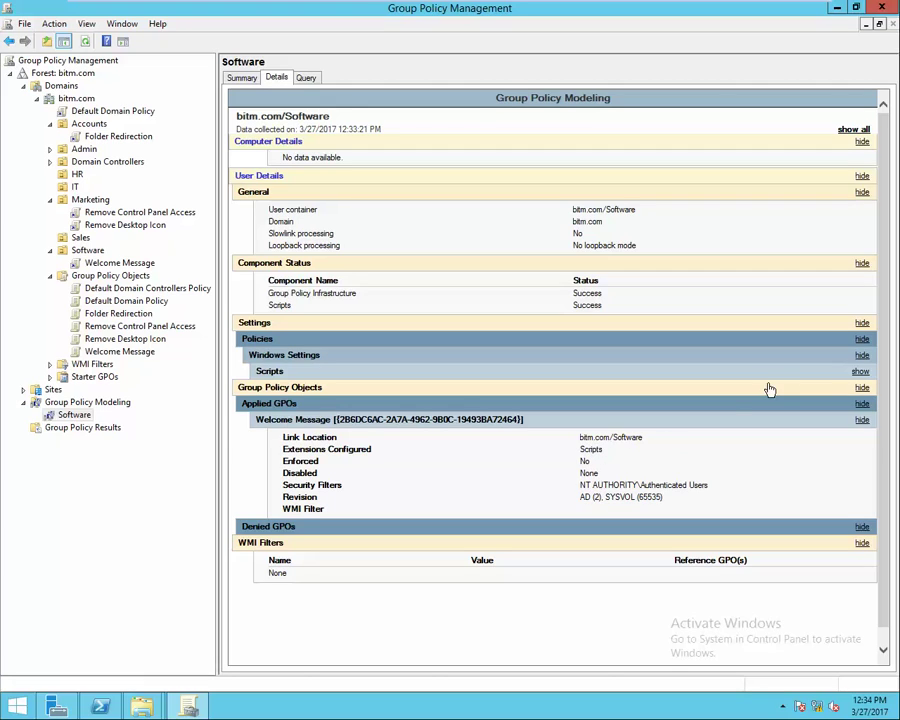
pyautogui.click(860, 372)
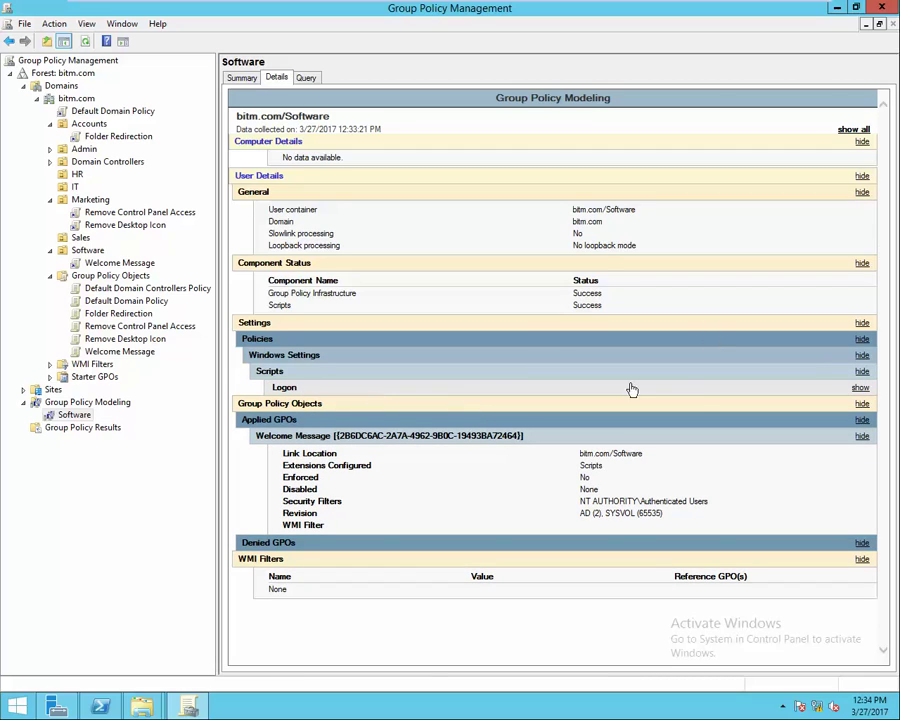
pyautogui.click(859, 388)
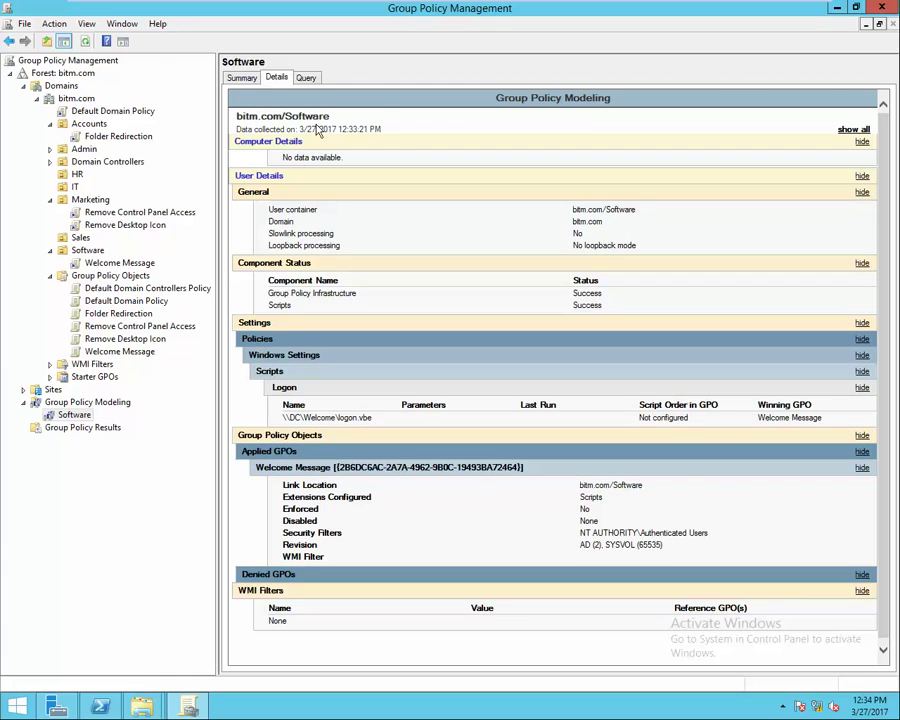
pyautogui.click(303, 80)
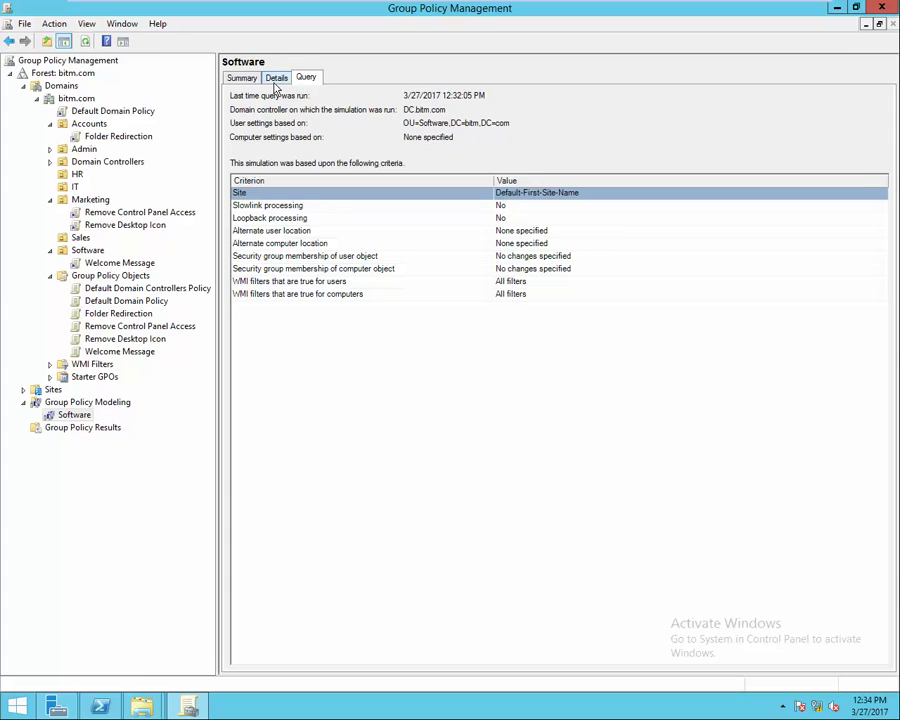
pyautogui.click(276, 80)
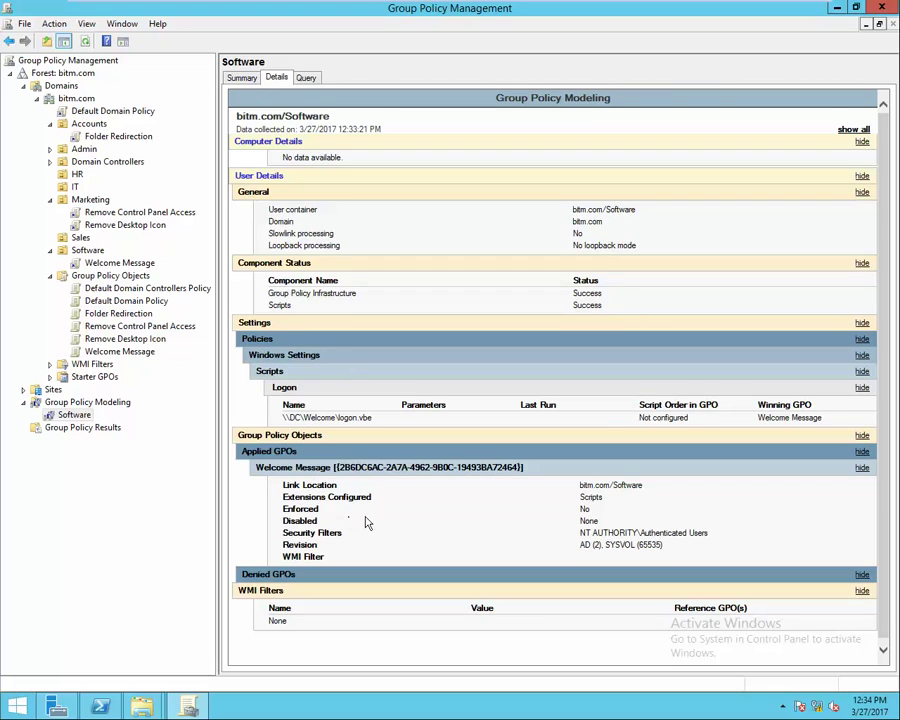
# Step: Start a new Group Policy Modeling simulation for bitm.com, processed on any available domain controller
pyautogui.click(106, 402)
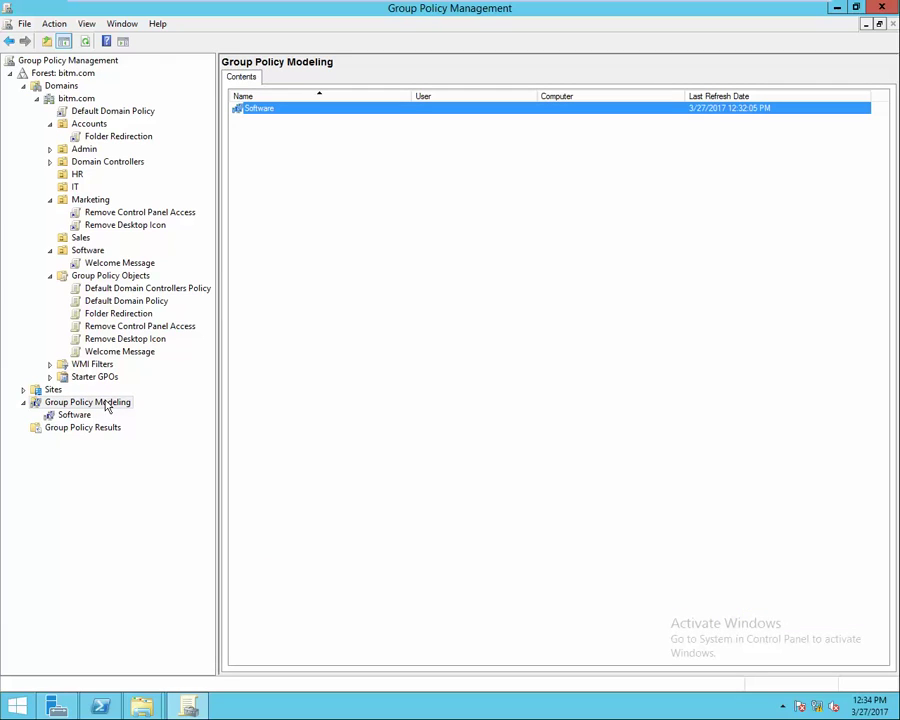
pyautogui.rightClick(106, 402)
pyautogui.click(149, 415)
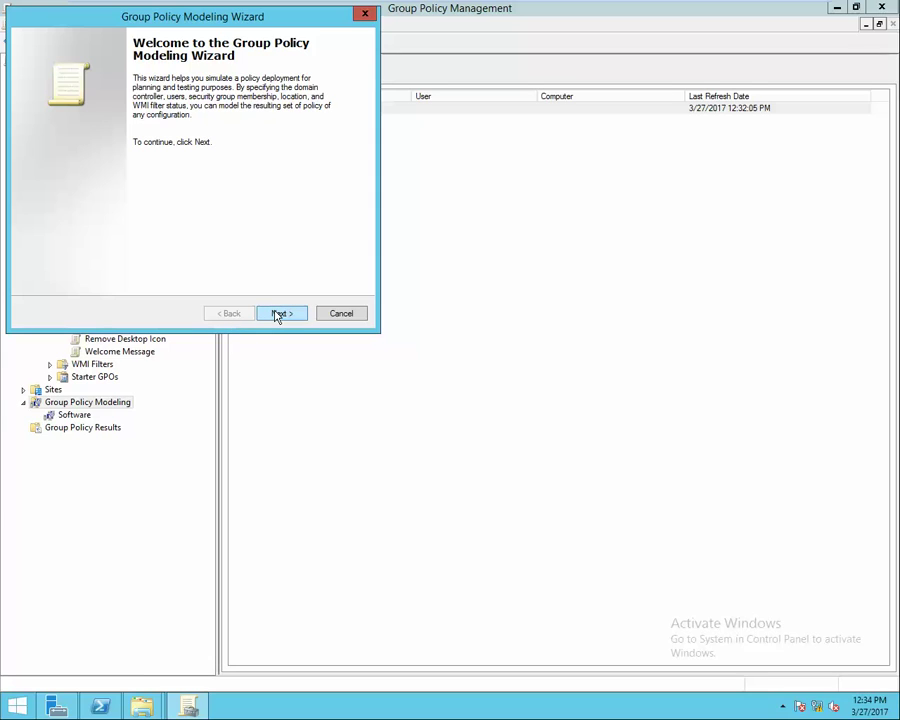
pyautogui.click(280, 314)
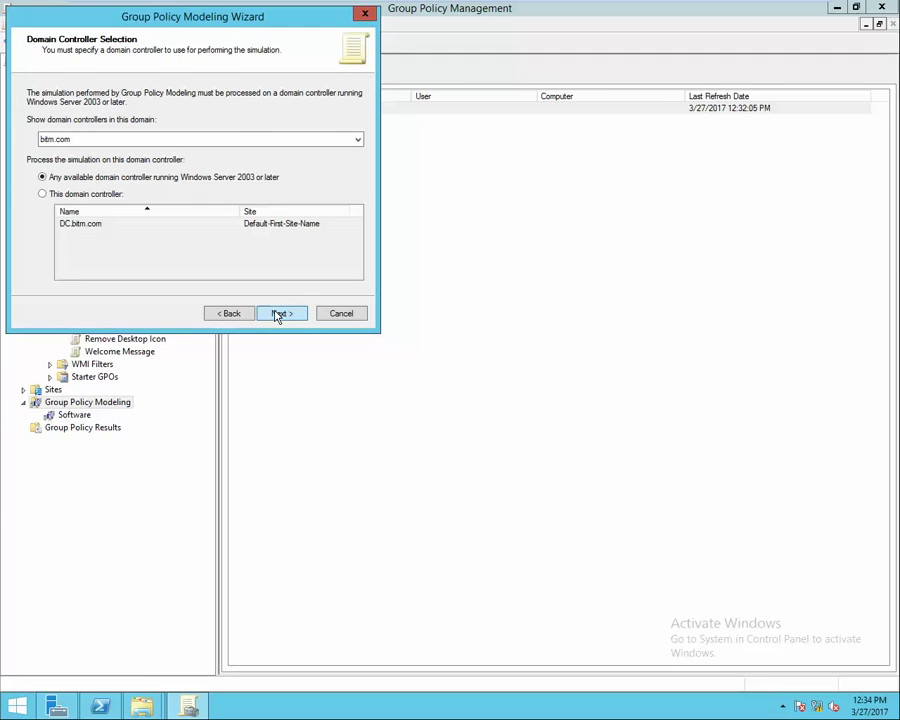
pyautogui.click(279, 314)
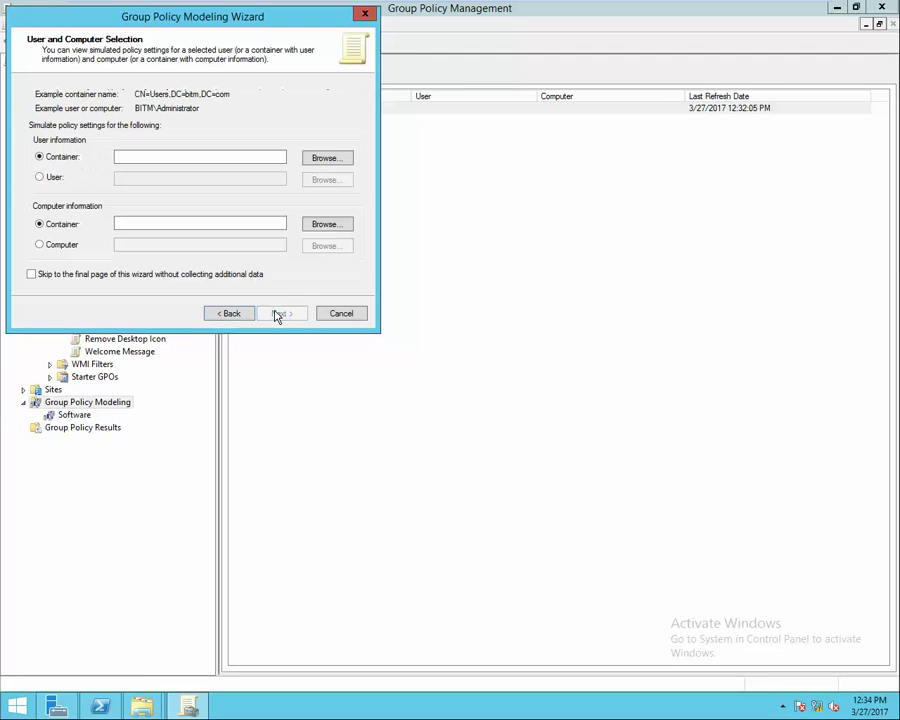
# Step: Choose the individual user ac1 from bitm.com as the simulation's user, leaving the computer information empty
pyautogui.click(45, 178)
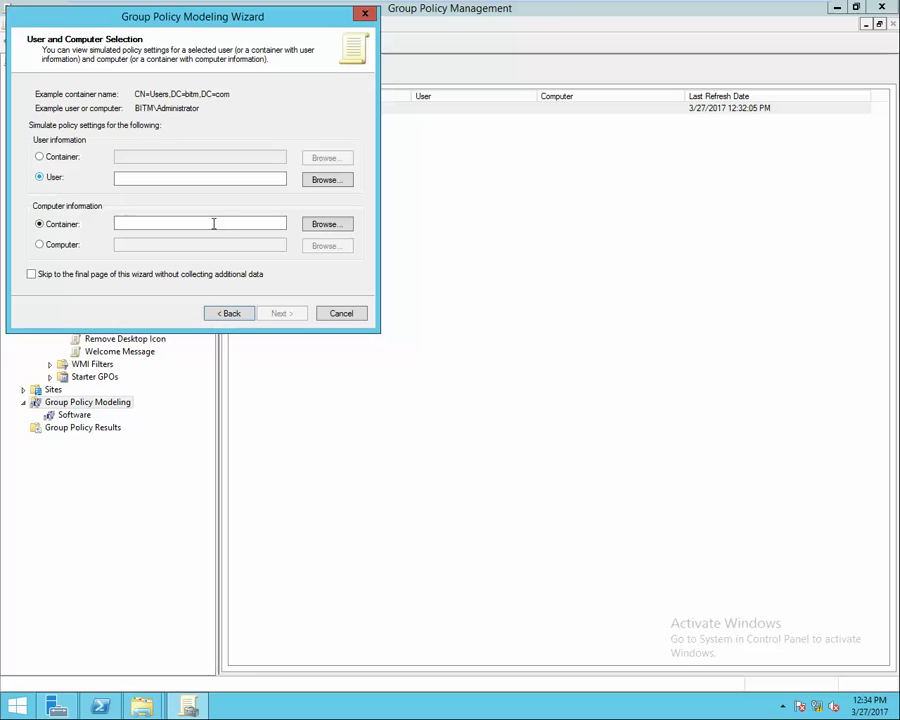
pyautogui.click(327, 181)
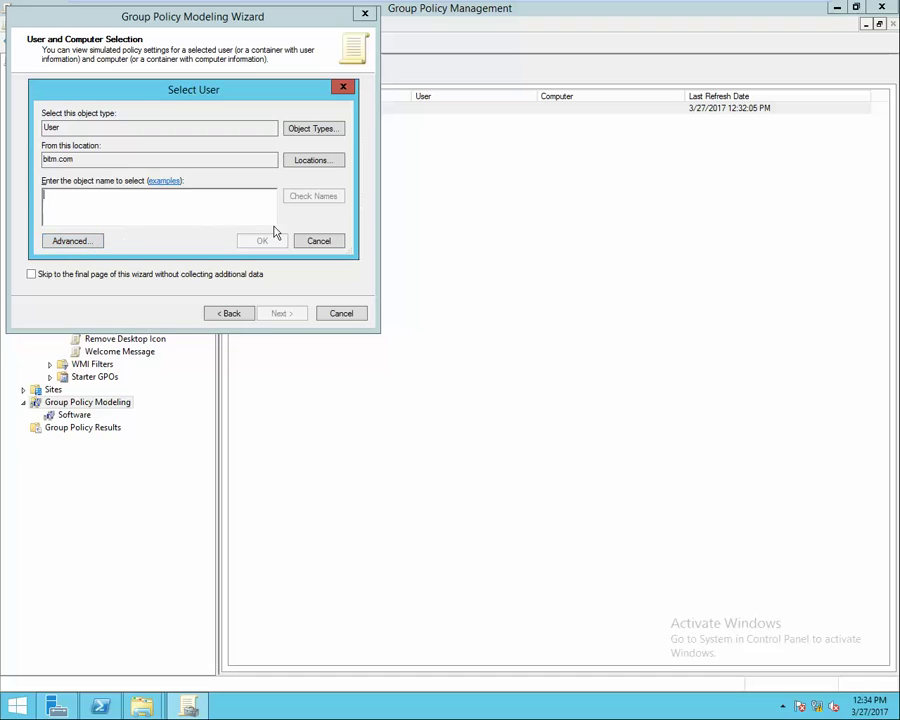
pyautogui.click(312, 242)
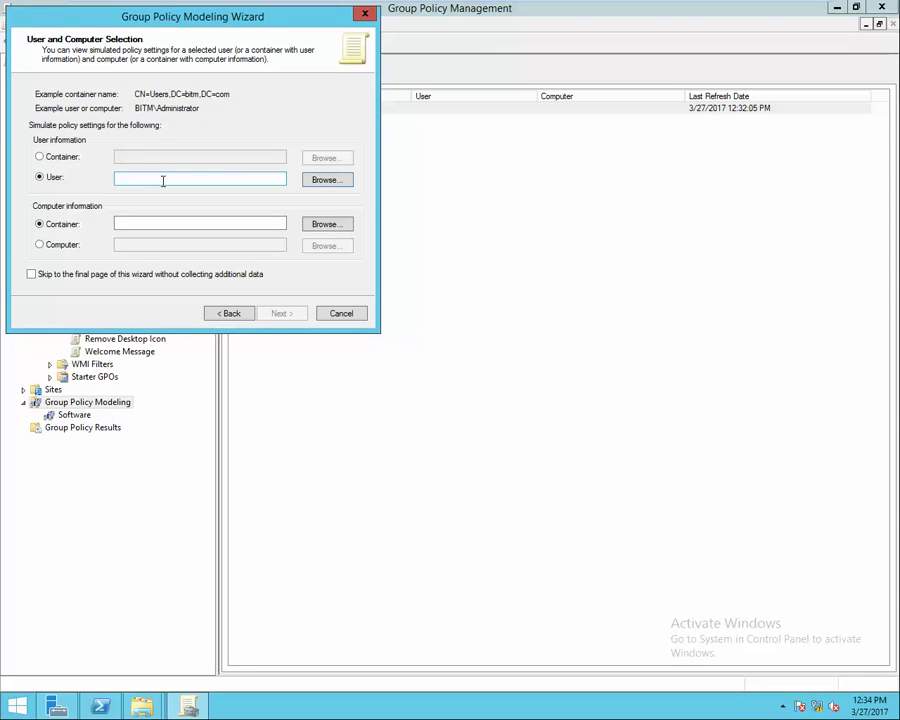
pyautogui.click(324, 183)
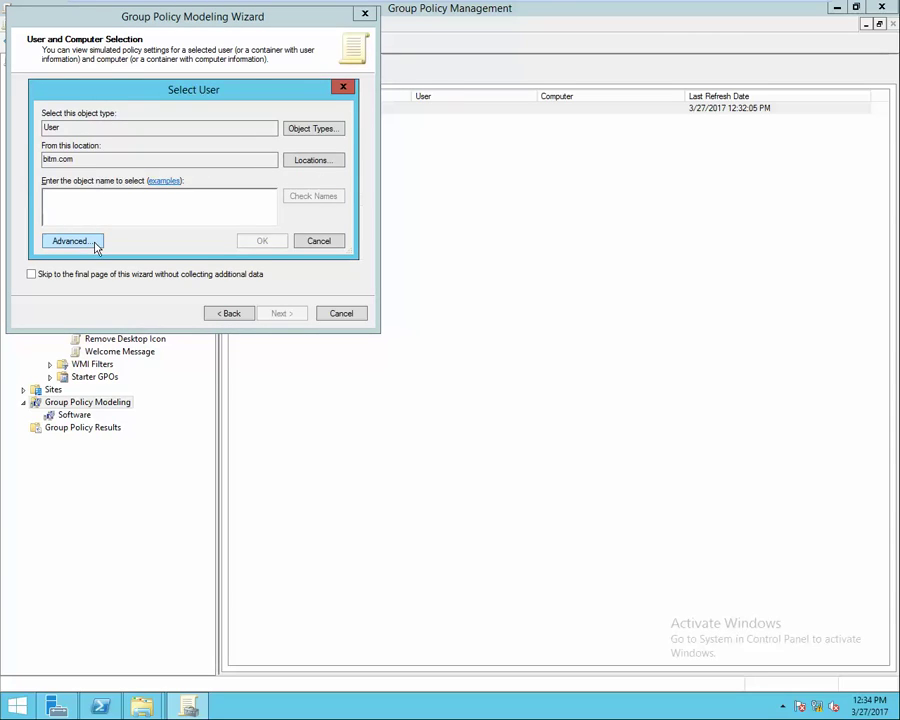
pyautogui.write('ac1')
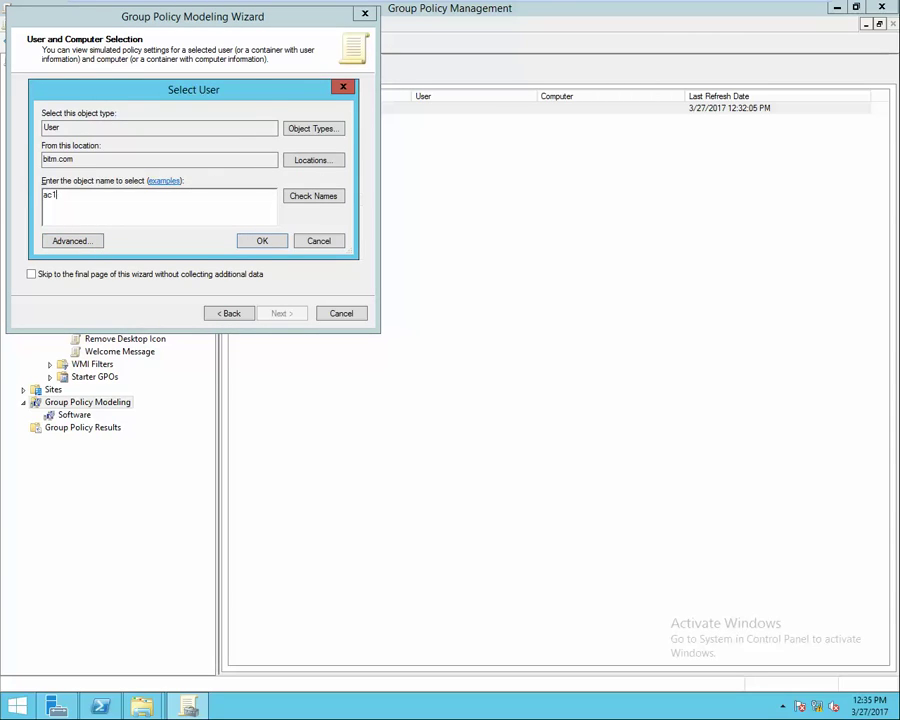
pyautogui.press('Return')
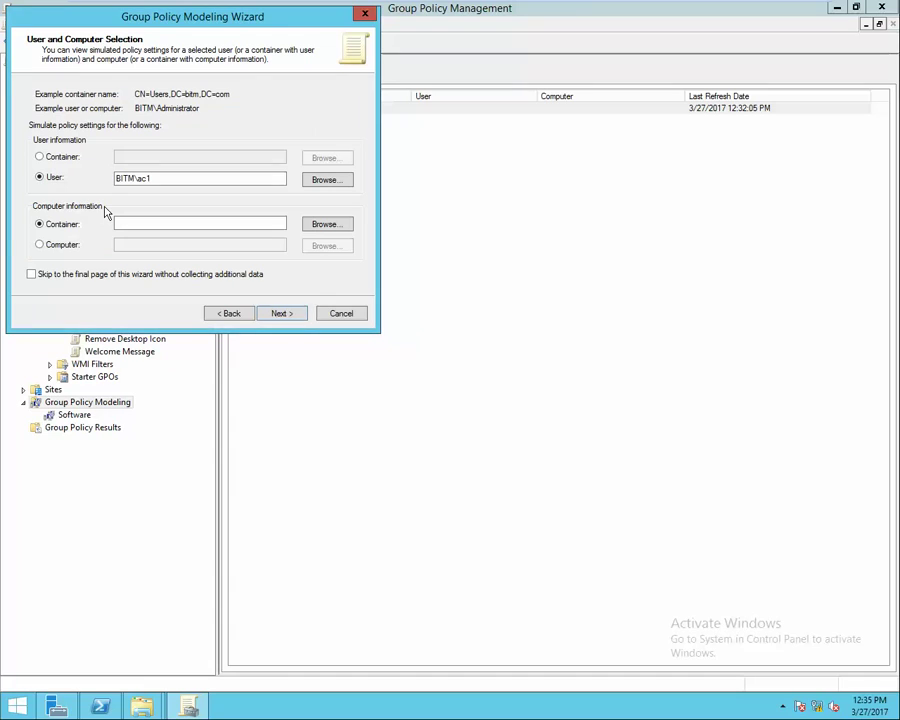
pyautogui.click(292, 315)
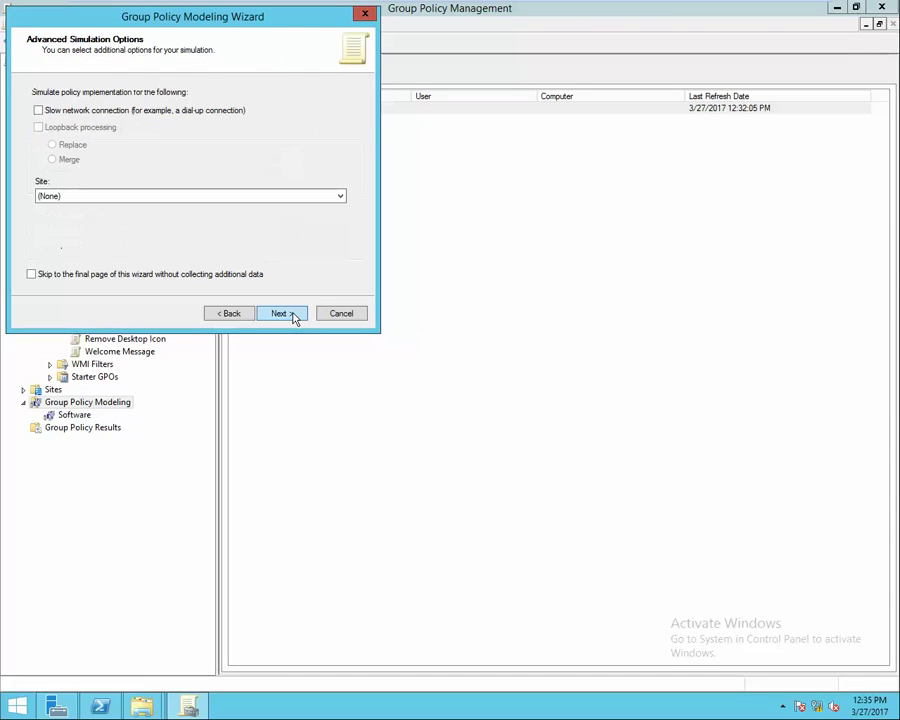
# Step: Set the ac1 simulation's site to Default-First-Site-Name, without slow network connection simulation
pyautogui.click(184, 199)
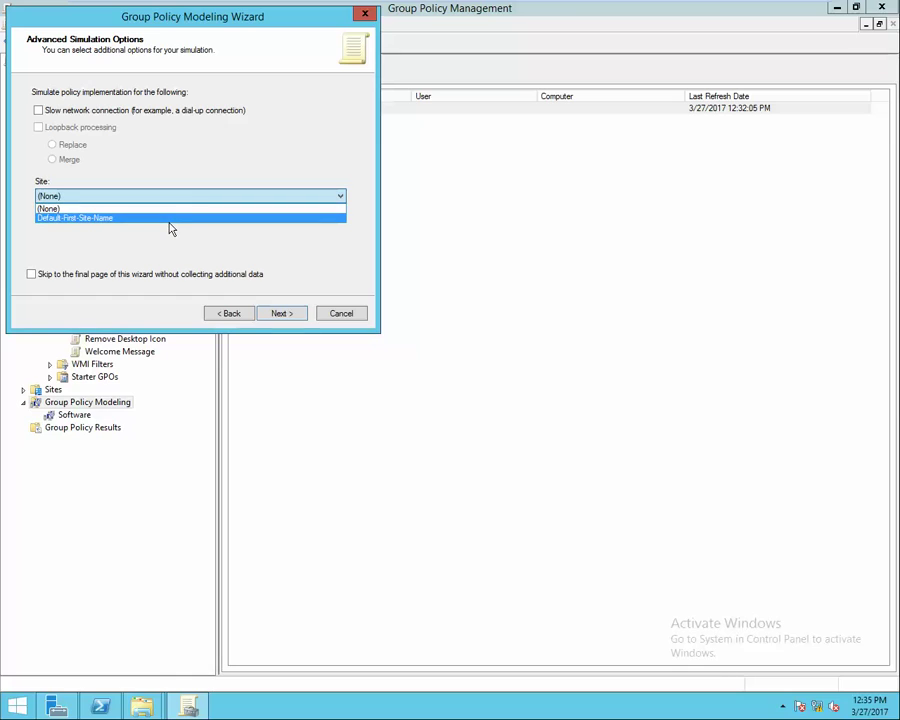
pyautogui.click(171, 228)
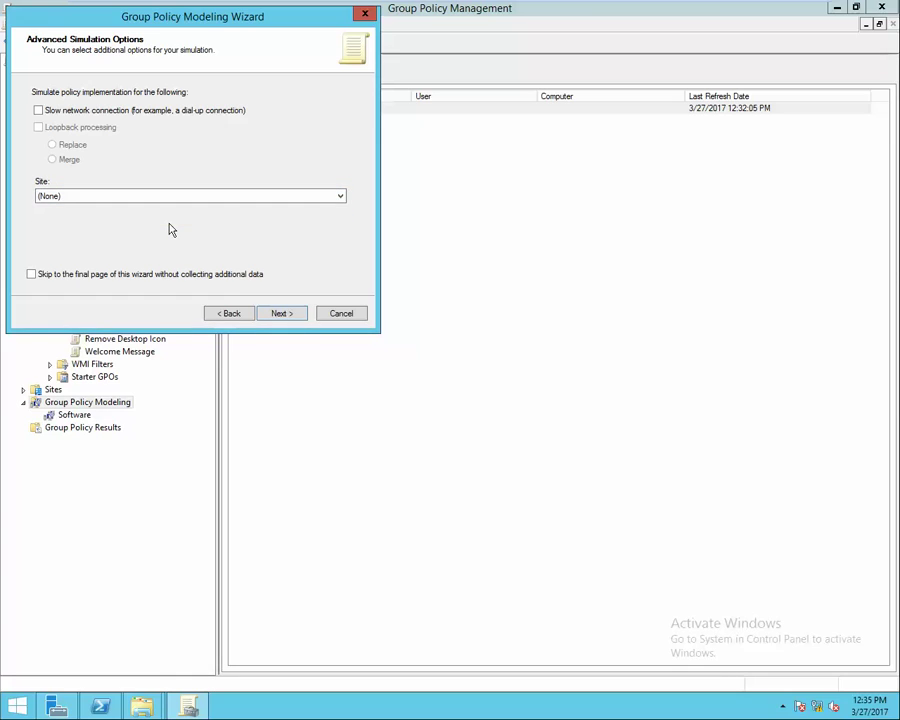
pyautogui.click(222, 198)
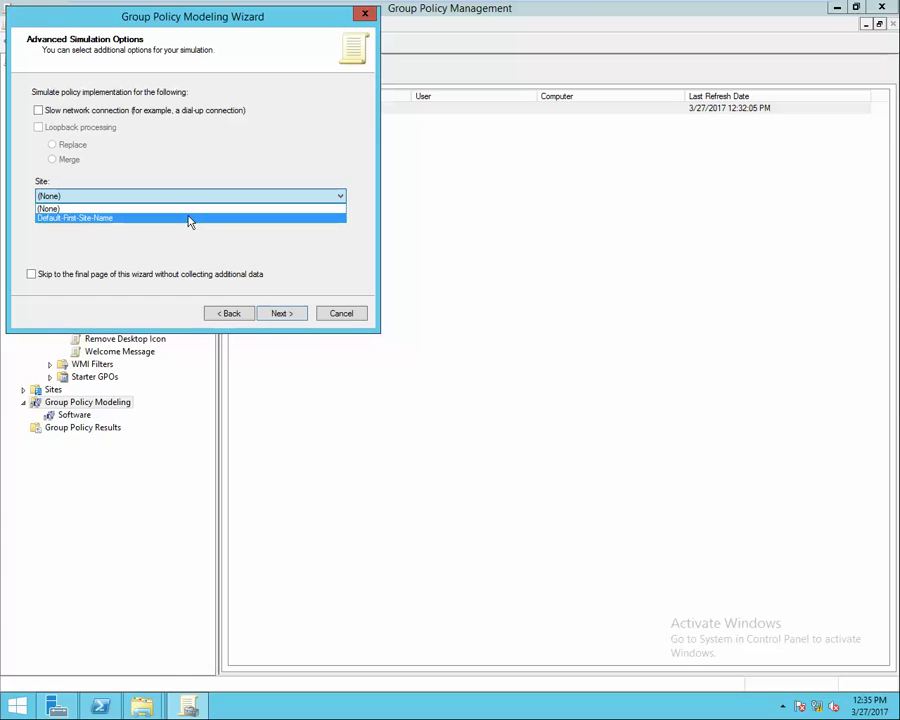
pyautogui.click(188, 221)
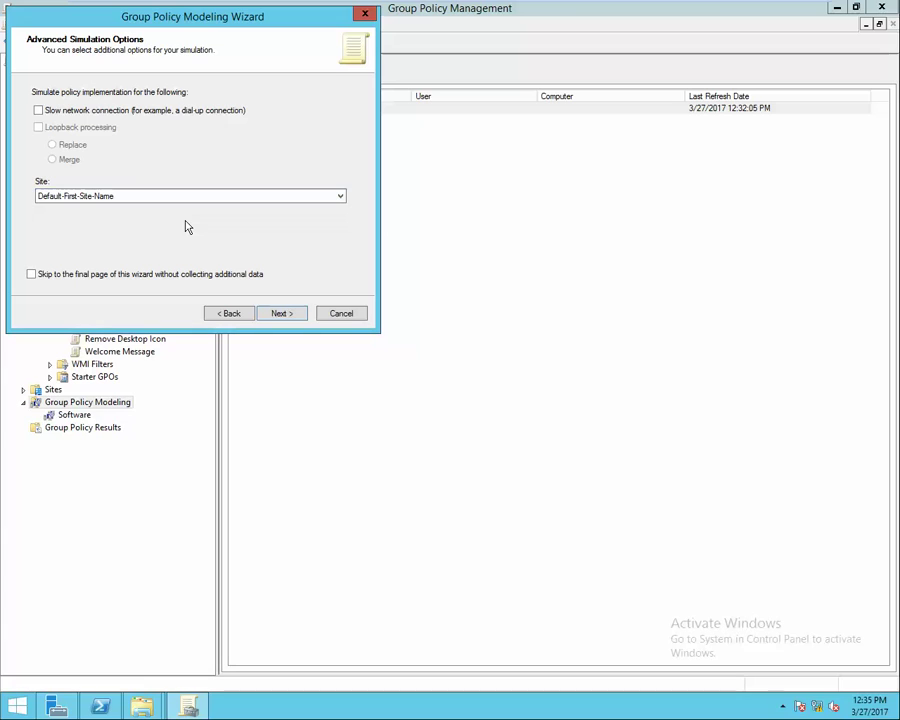
pyautogui.click(274, 316)
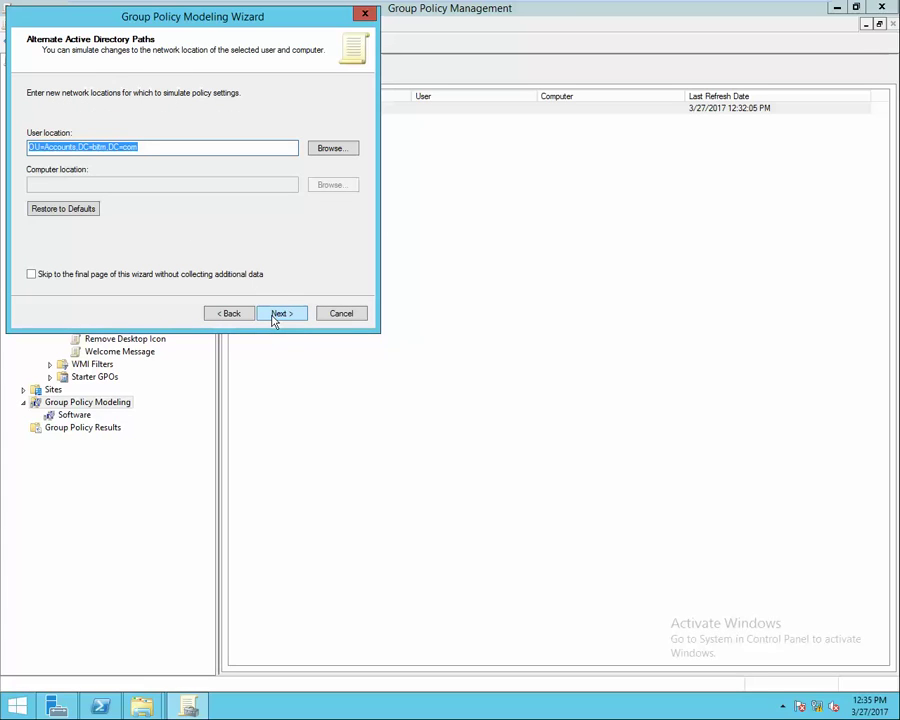
# Step: Keep the user's default location, security groups and all linked WMI filters, and run the ac1 simulation to finish the wizard
pyautogui.click(274, 316)
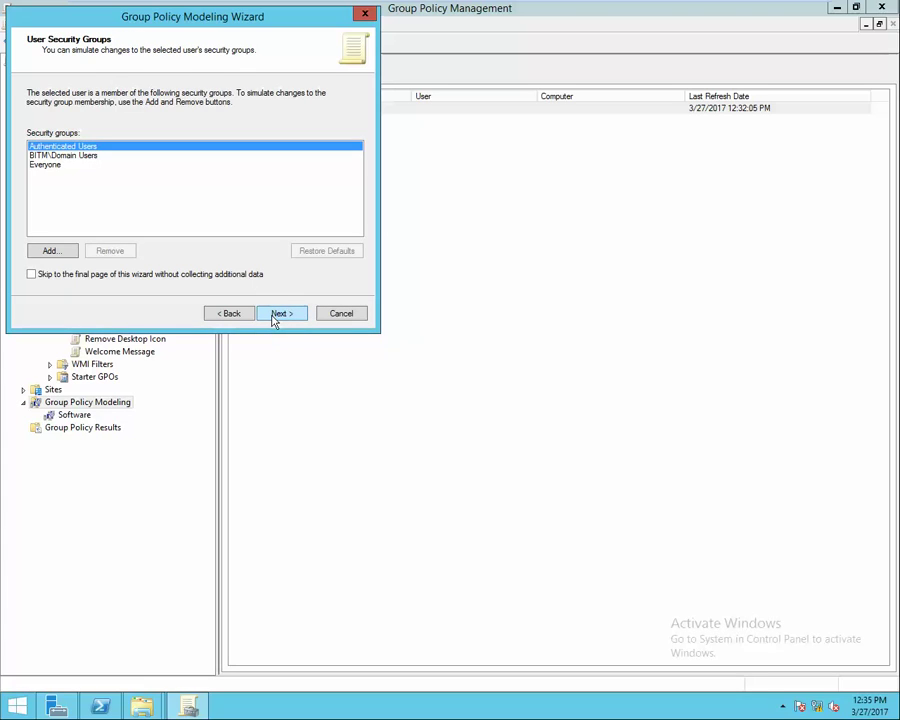
pyautogui.click(80, 158)
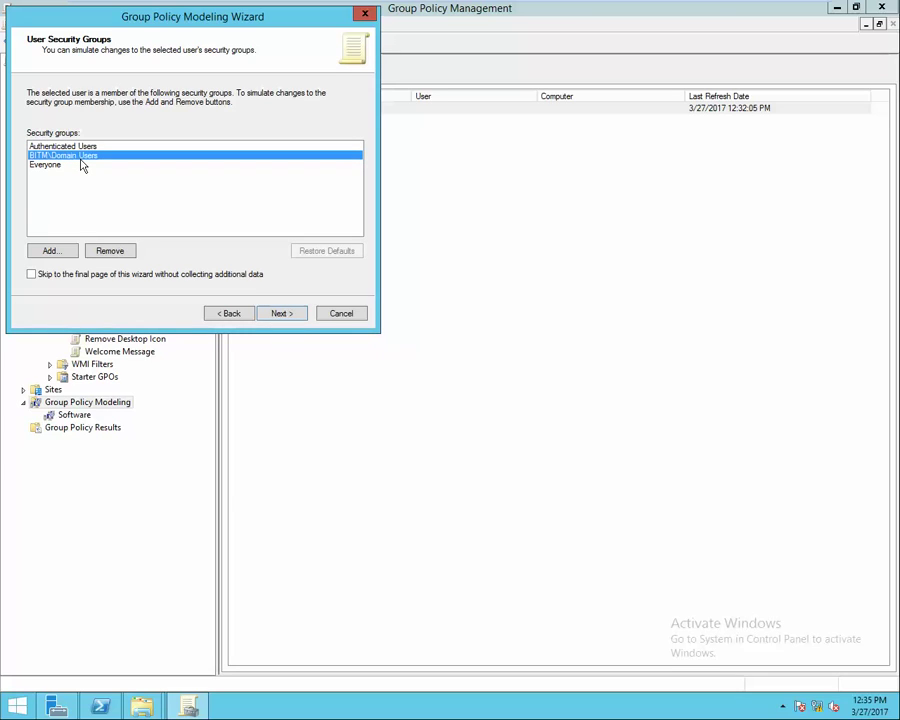
pyautogui.click(47, 167)
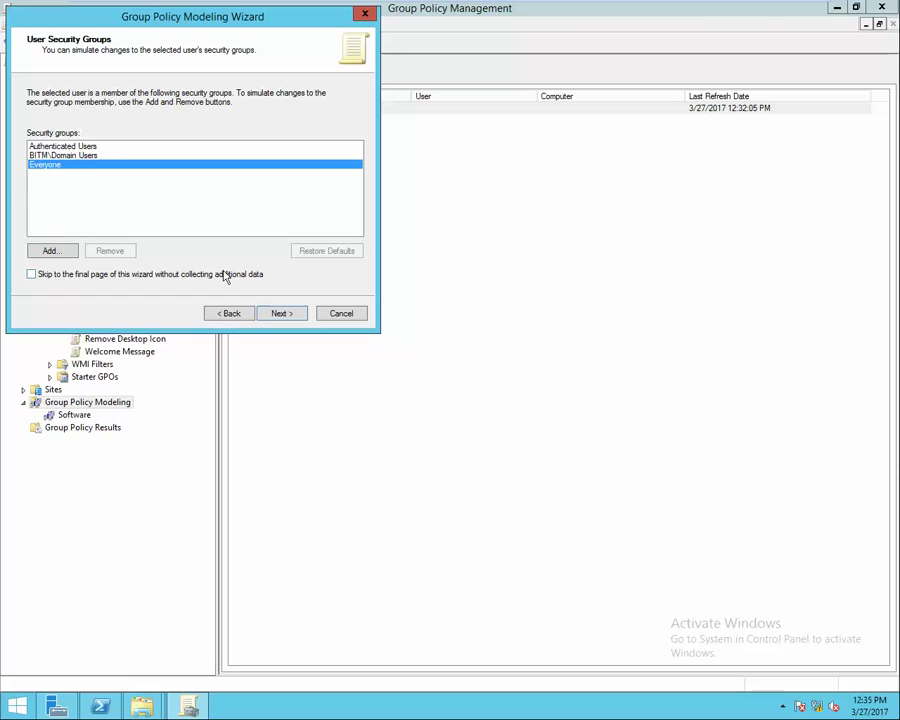
pyautogui.click(283, 316)
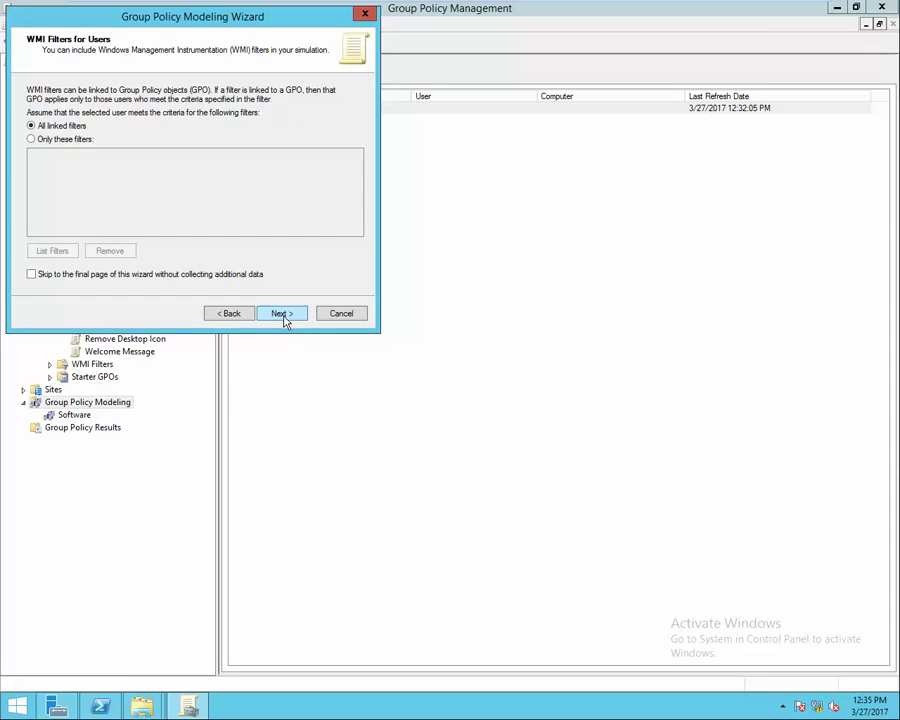
pyautogui.click(283, 316)
pyautogui.click(283, 315)
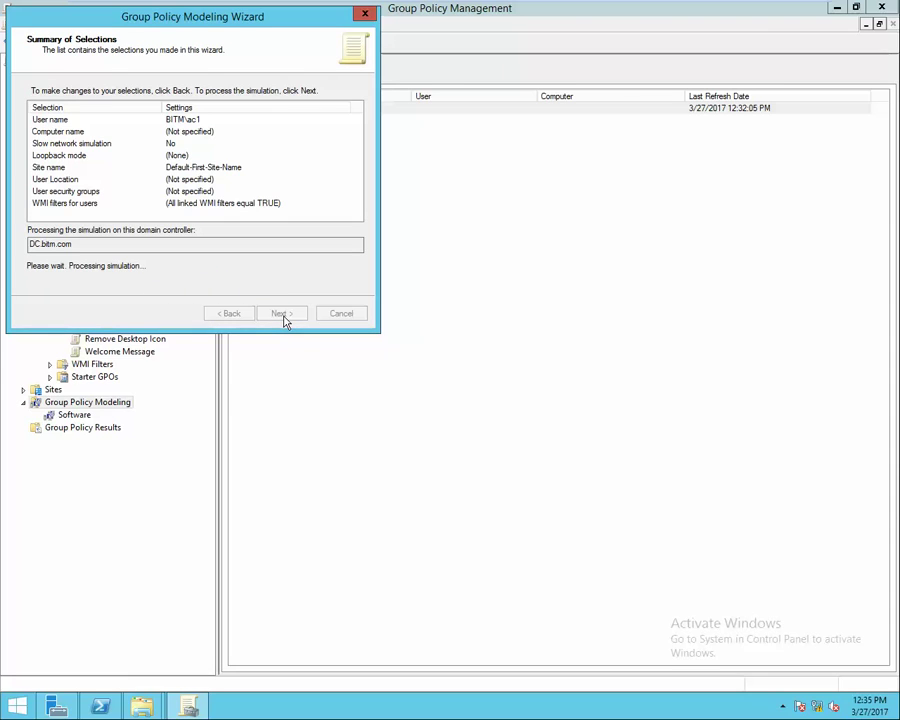
pyautogui.click(282, 314)
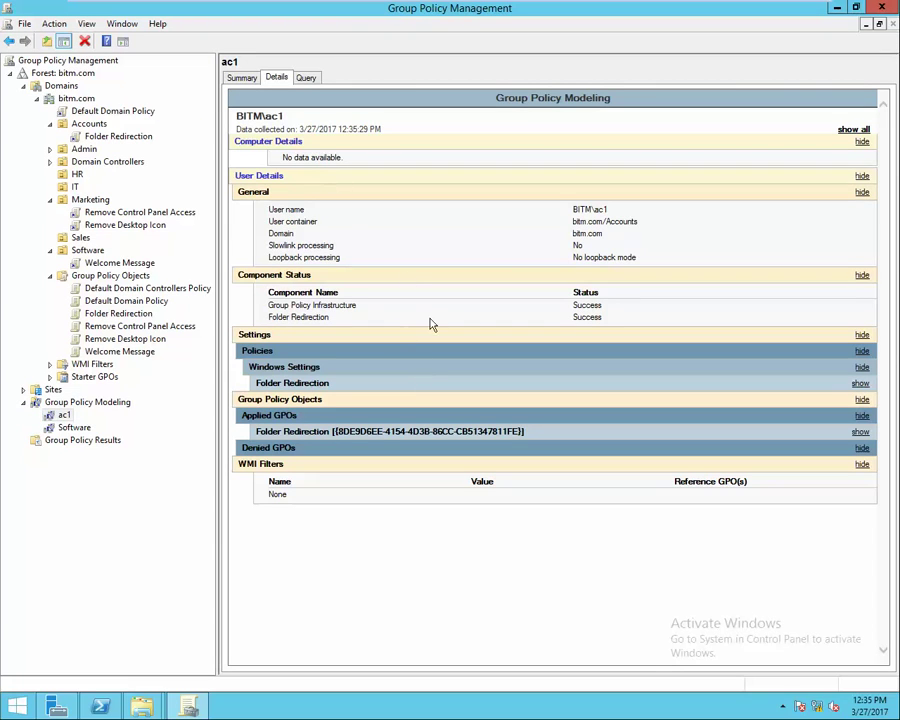
# Step: Examine the ac1 report's details, expanding the applied Folder Redirection GPO and the Desktop redirection's setting and options
pyautogui.click(860, 432)
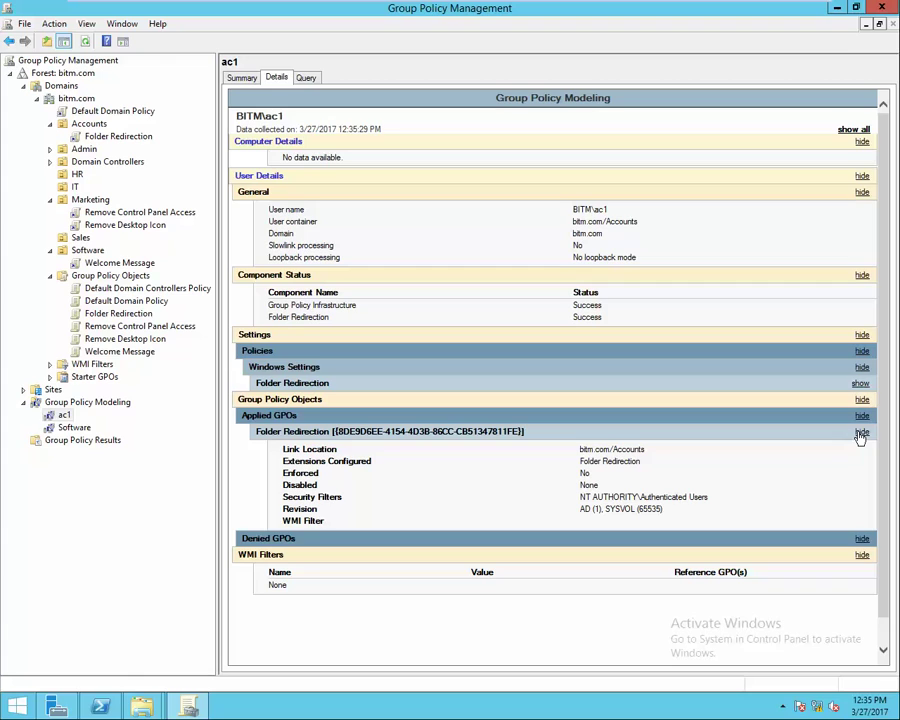
pyautogui.click(860, 384)
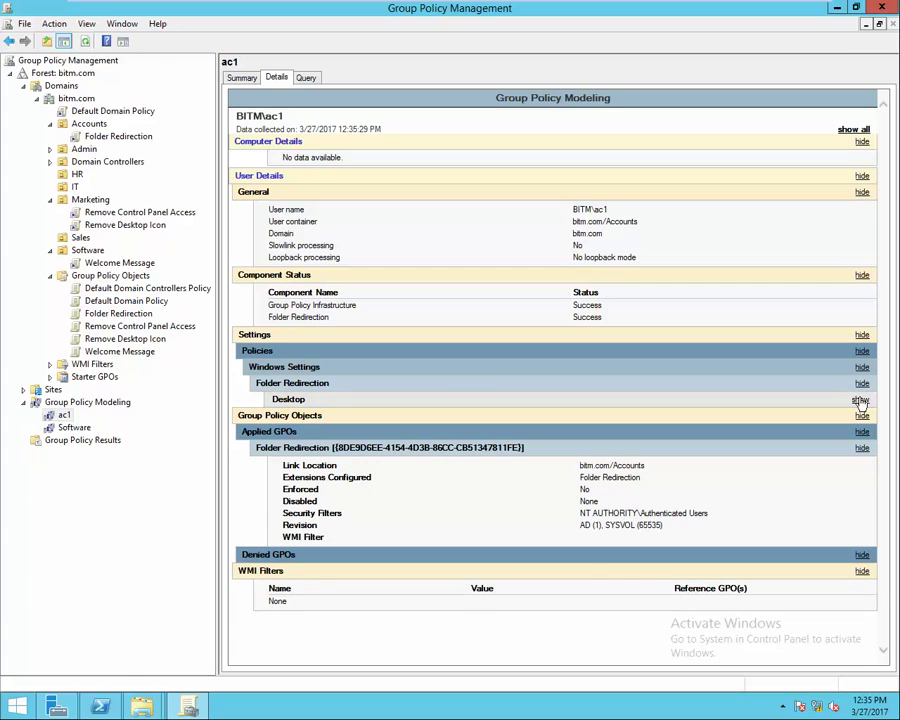
pyautogui.click(860, 399)
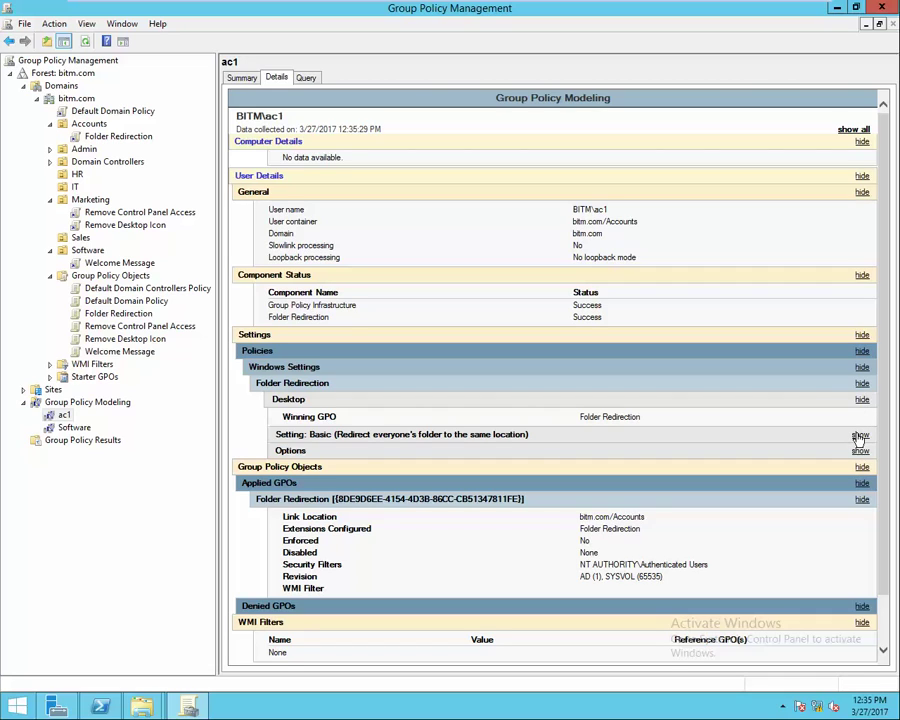
pyautogui.click(859, 436)
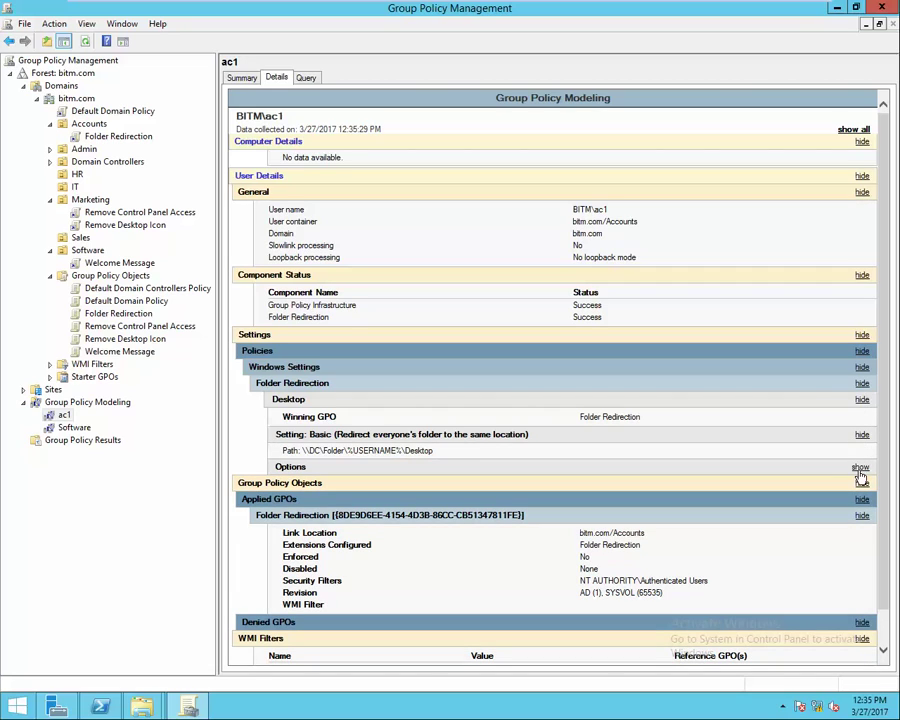
pyautogui.click(860, 468)
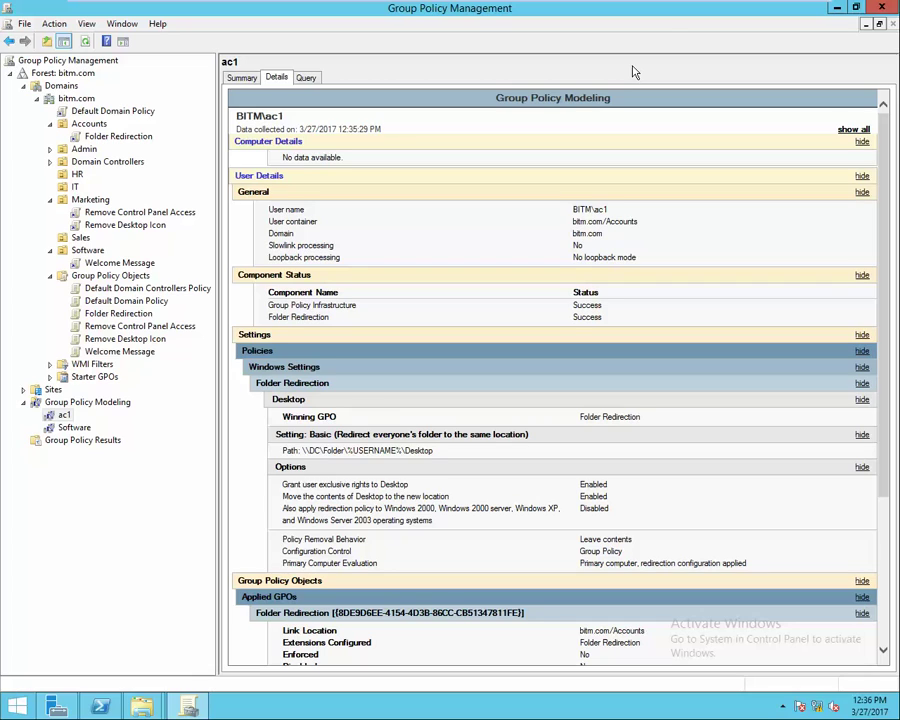
# Step: Take the DC virtual machine out of full screen and minimize VMware Workstation to show the host desktop
pyautogui.moveTo(600, 4)
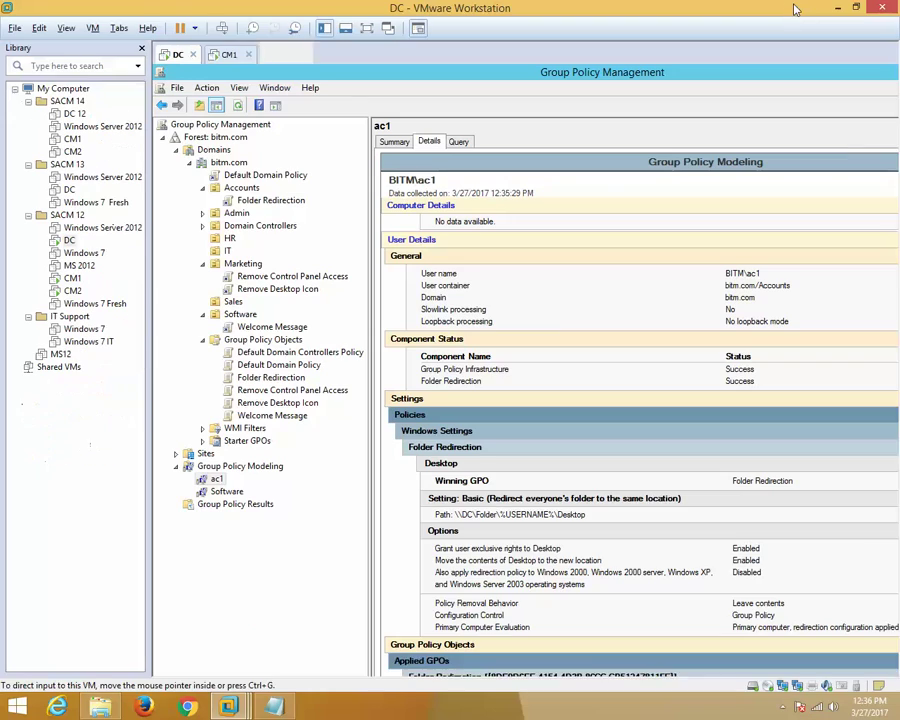
pyautogui.click(799, 8)
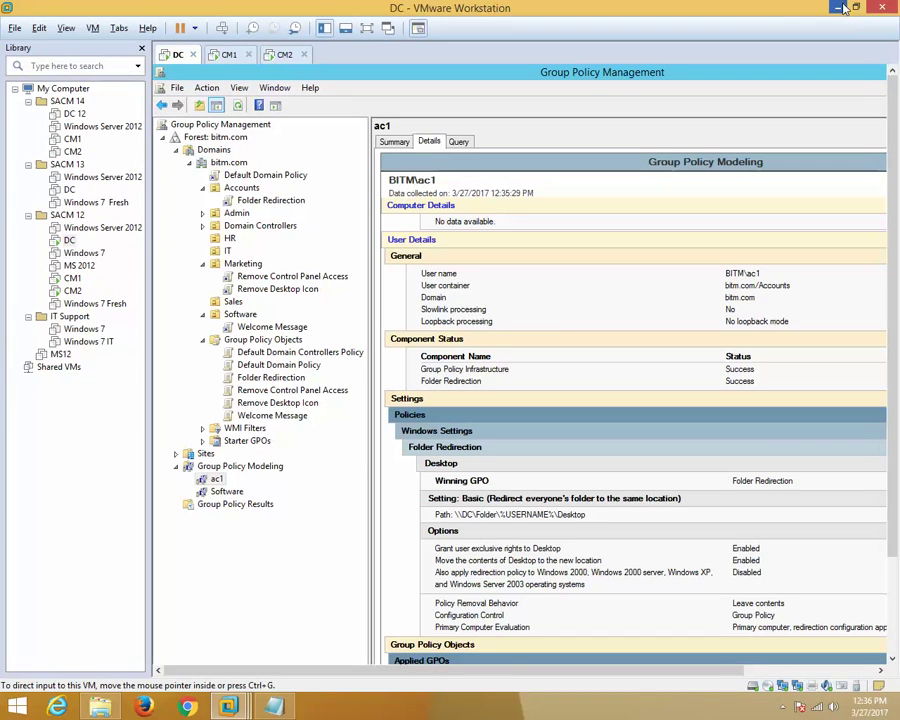
pyautogui.click(843, 8)
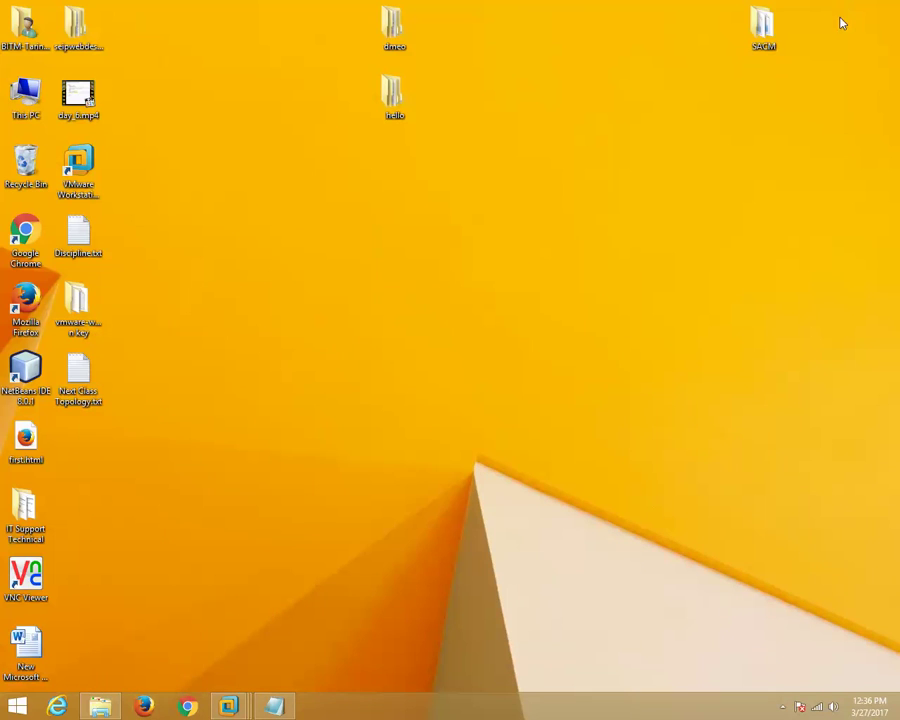